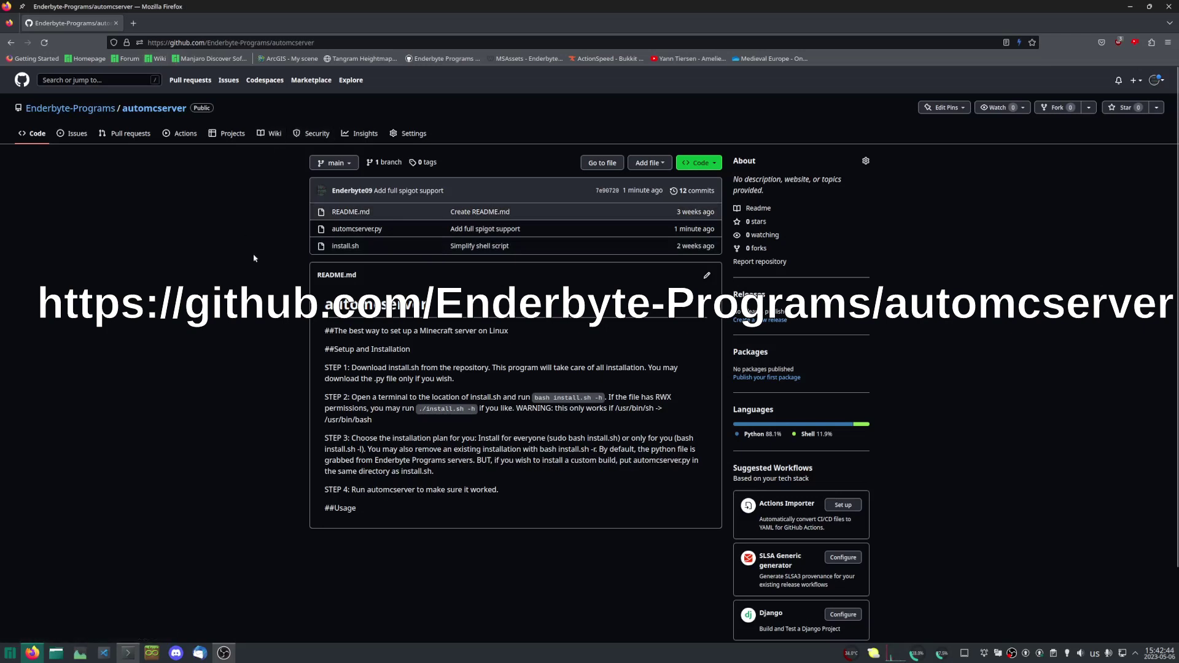
Step: Save the raw install.sh script from the automcserver GitHub repository into the Downloads folder
left_click(155, 43)
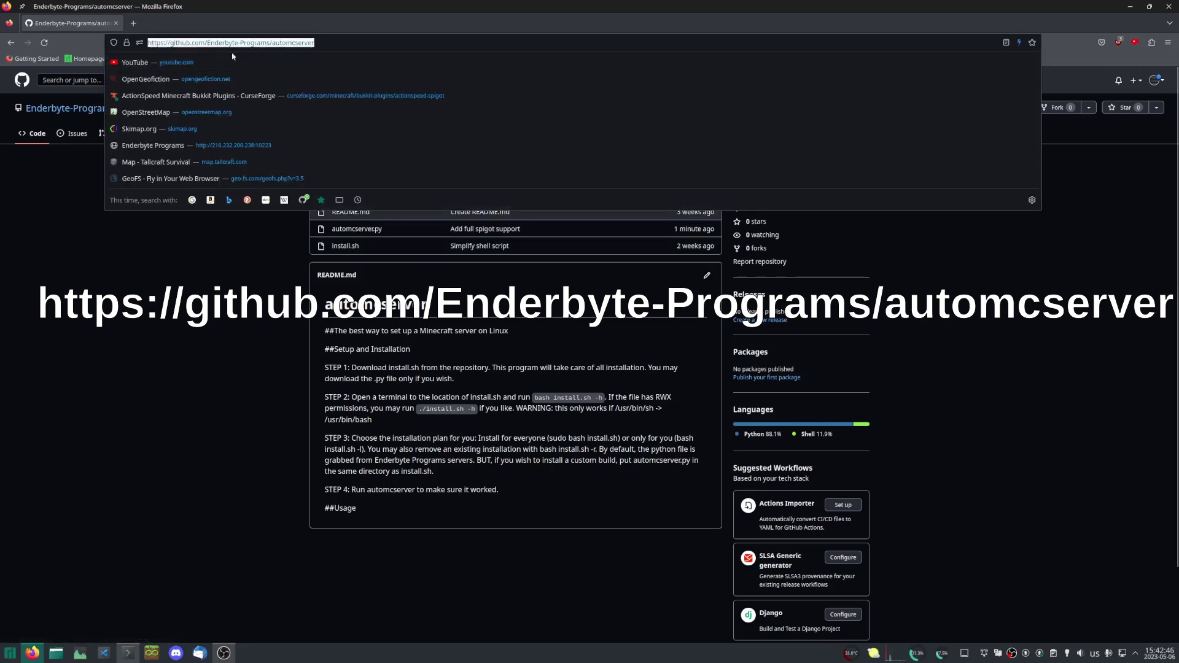
key("Escape")
left_click(353, 247)
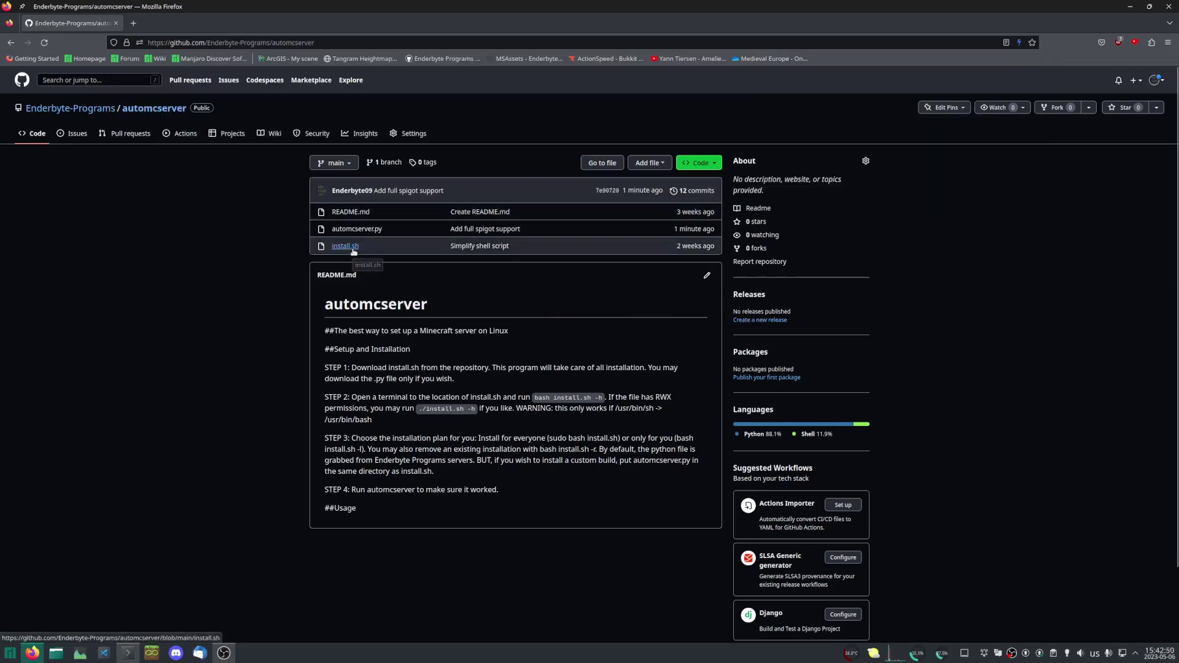
left_click(782, 263)
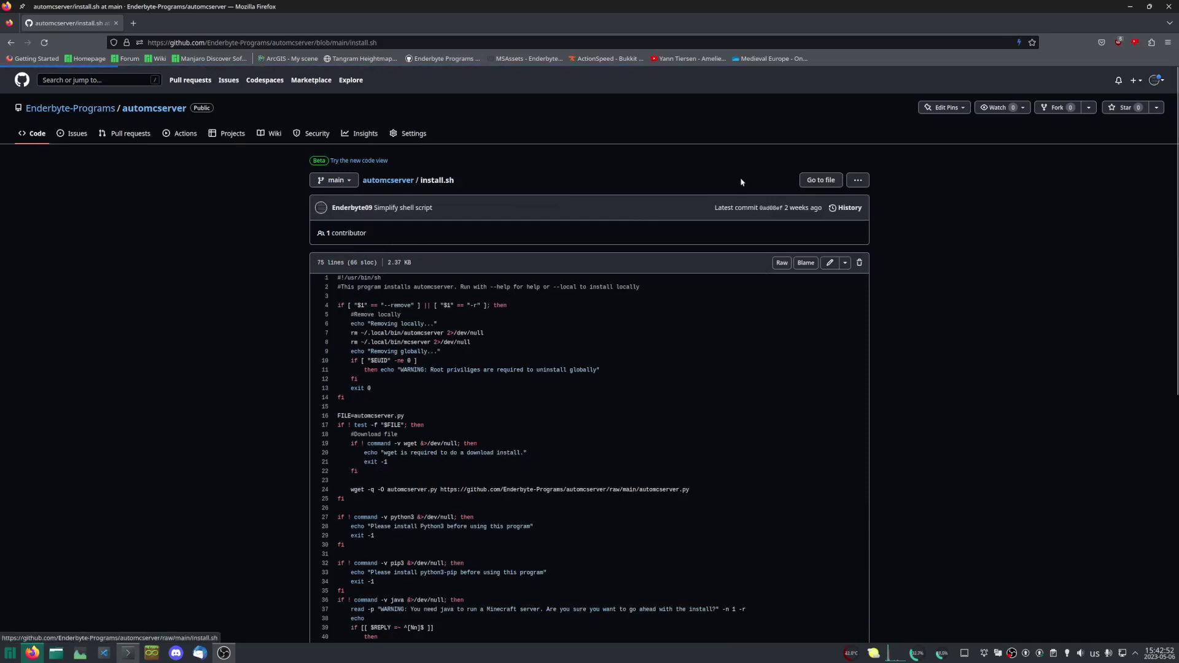
key("ctrl+s")
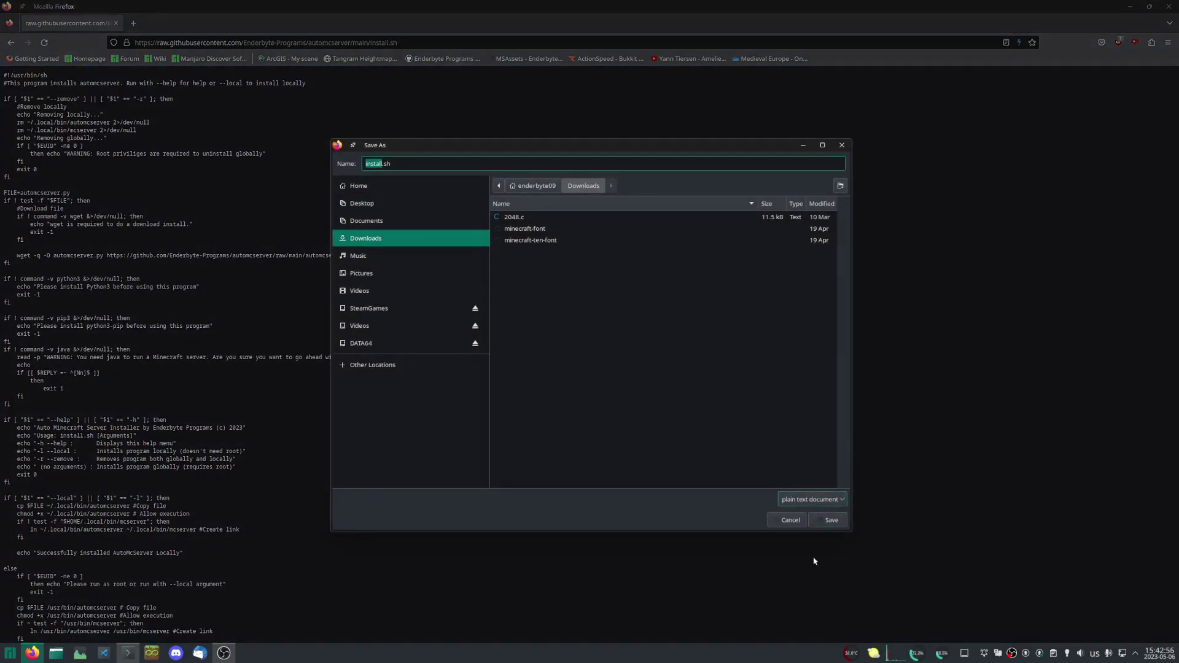
left_click(826, 520)
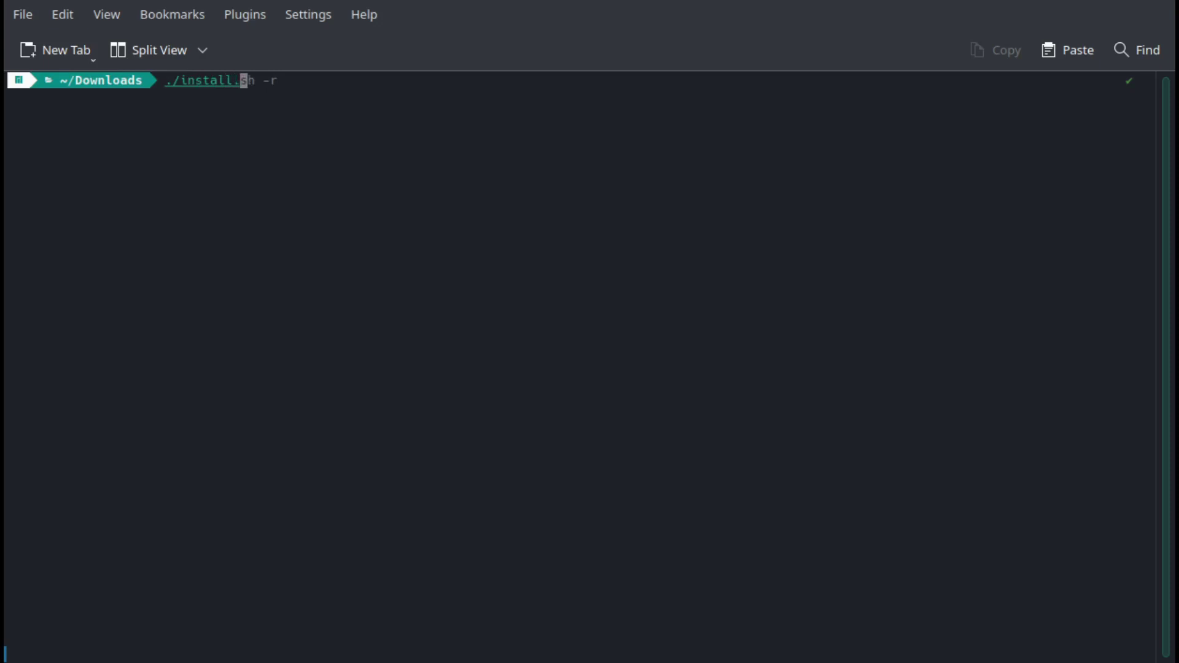
Step: Switch to the terminal and display the installer's help with bash install.sh -h
key("ctrl+c")
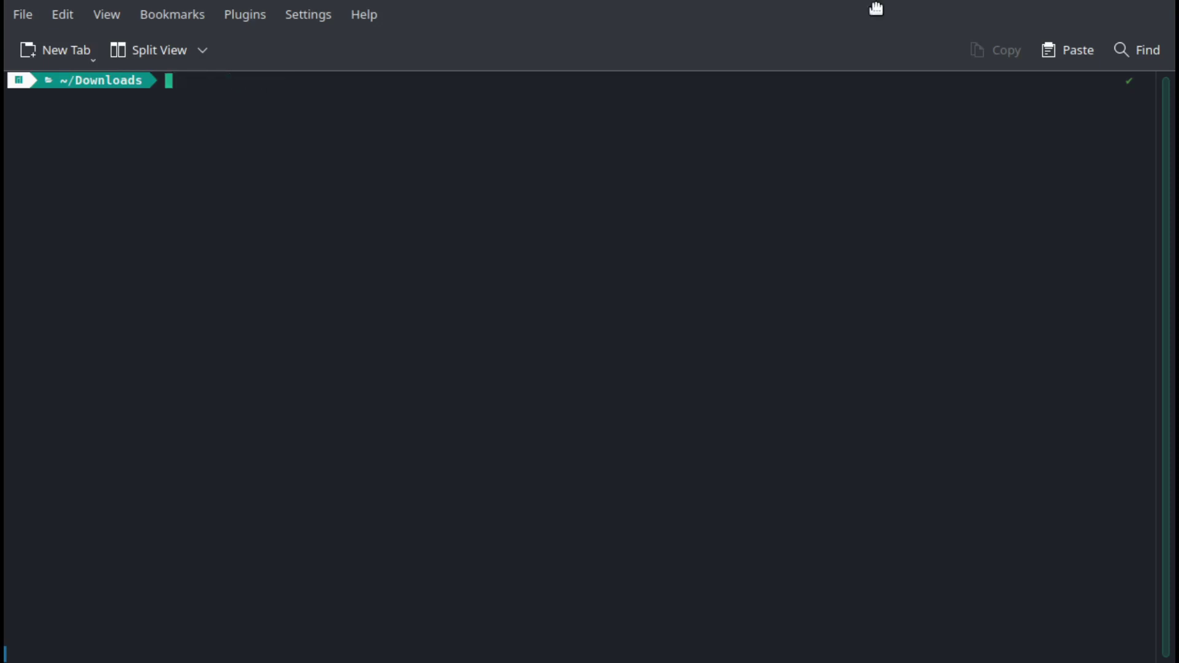
type("bash")
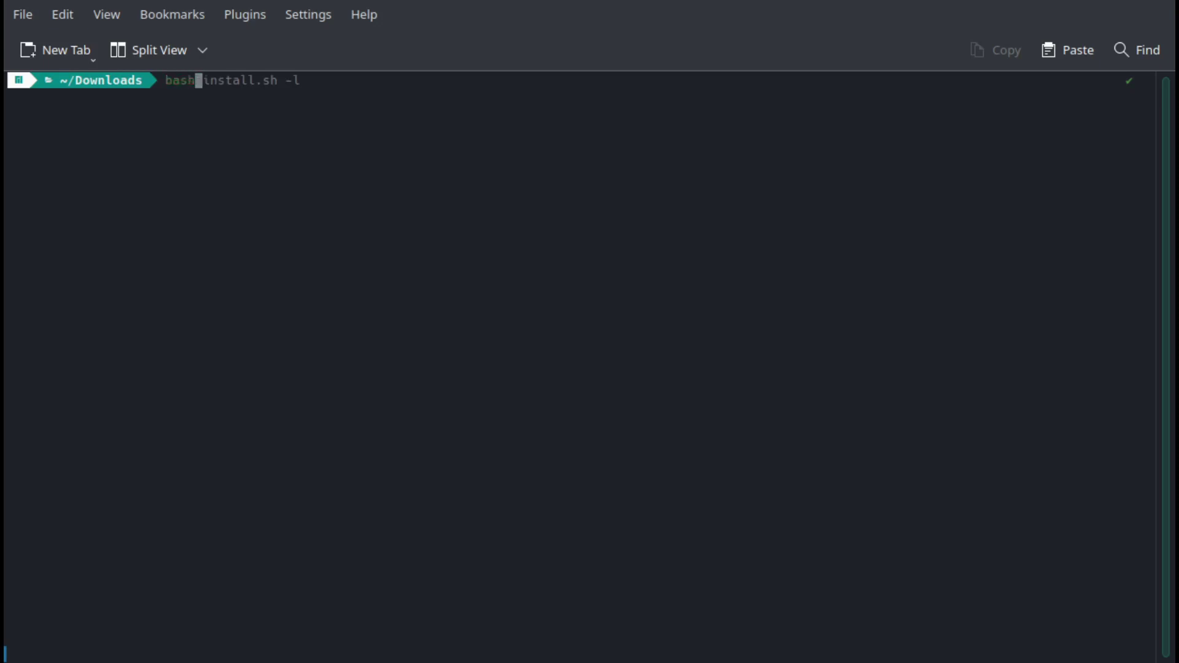
type(" install.sh -h")
key("Return")
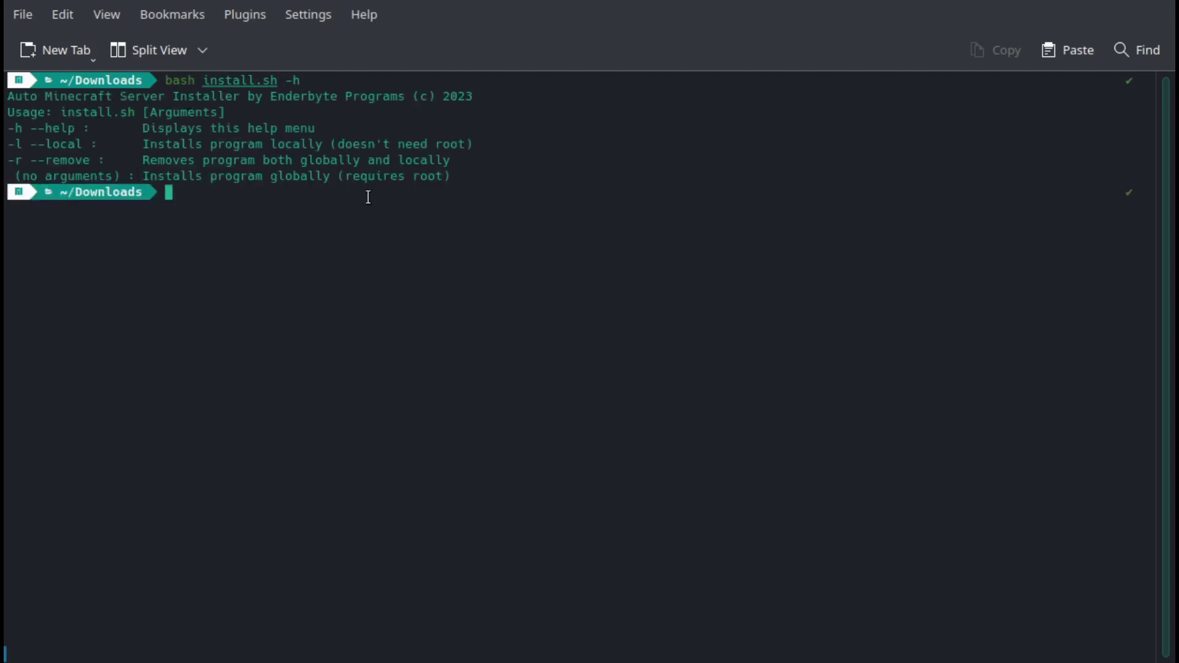
Step: Install the program locally by running bash install.sh -l
key("Up")
key("Left")
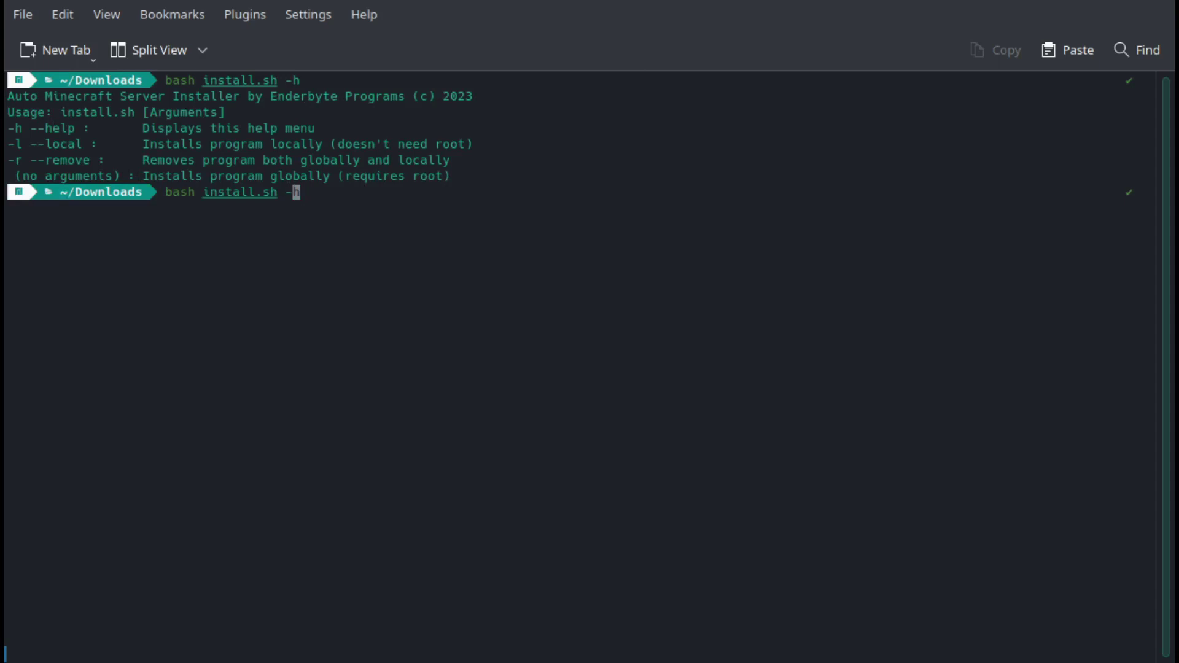
key("Delete")
type("l")
key("Return")
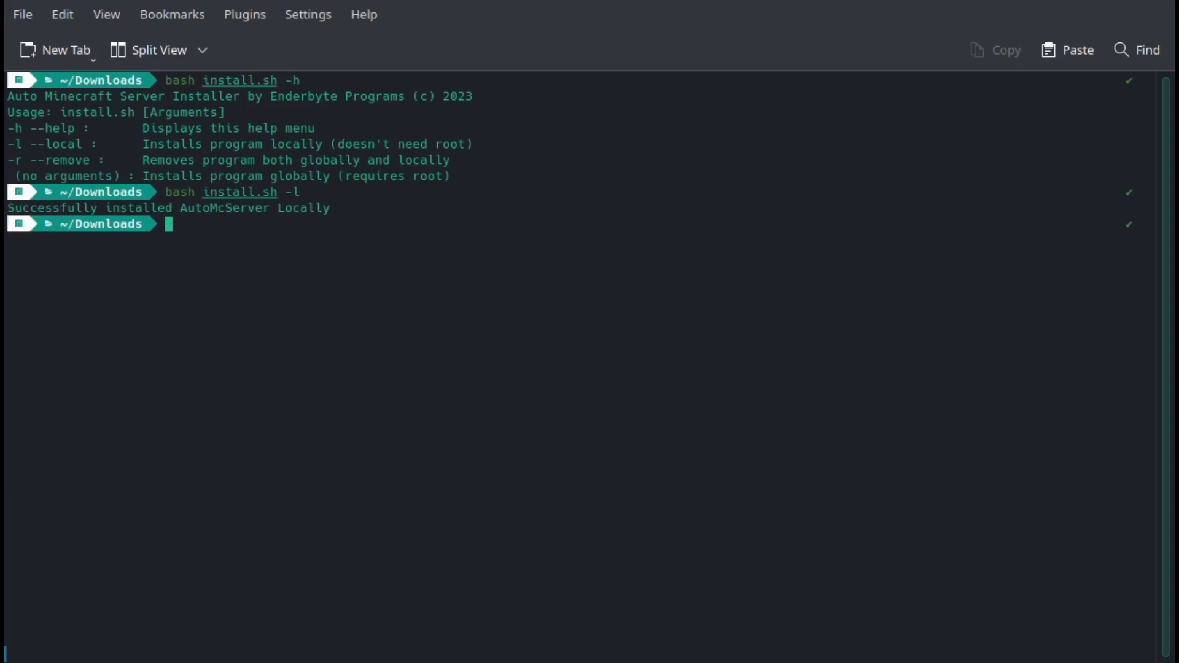
Step: Launch automcserver from the terminal, dismiss its welcome message and decline the guided server setup
type("auto")
key("Right")
key("Return")
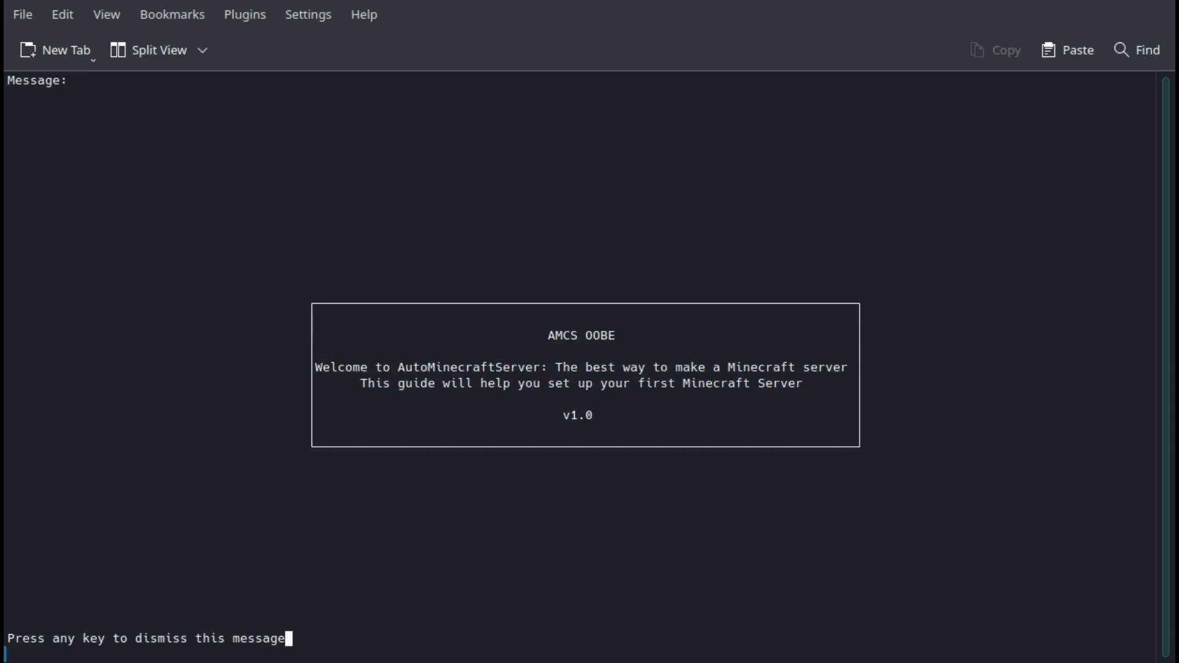
key("Return")
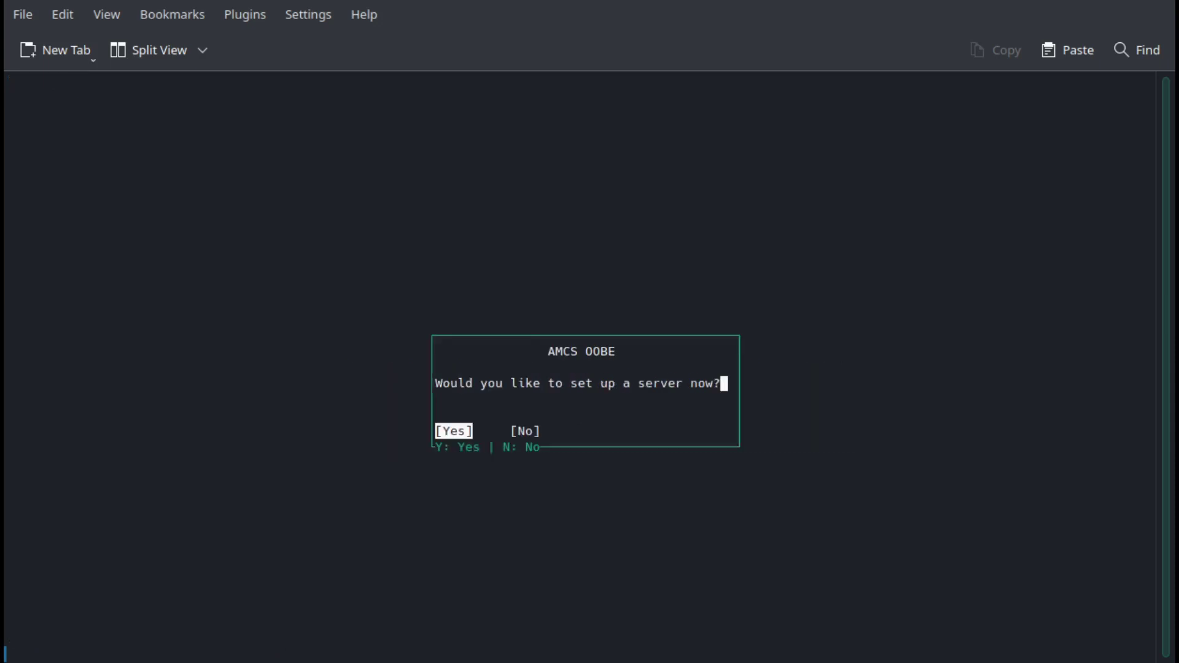
key("Right")
key("Return")
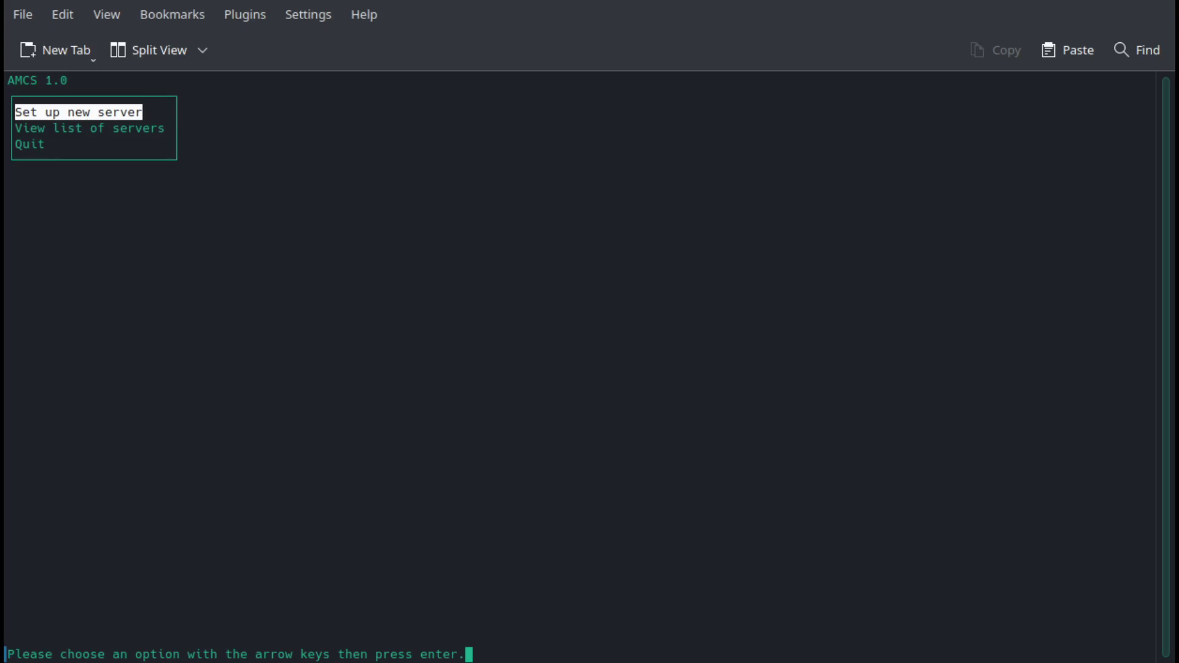
Step: Start setting up a new server with Spigot as its software and name it myserver1234
key("Return")
key("Down")
key("Down")
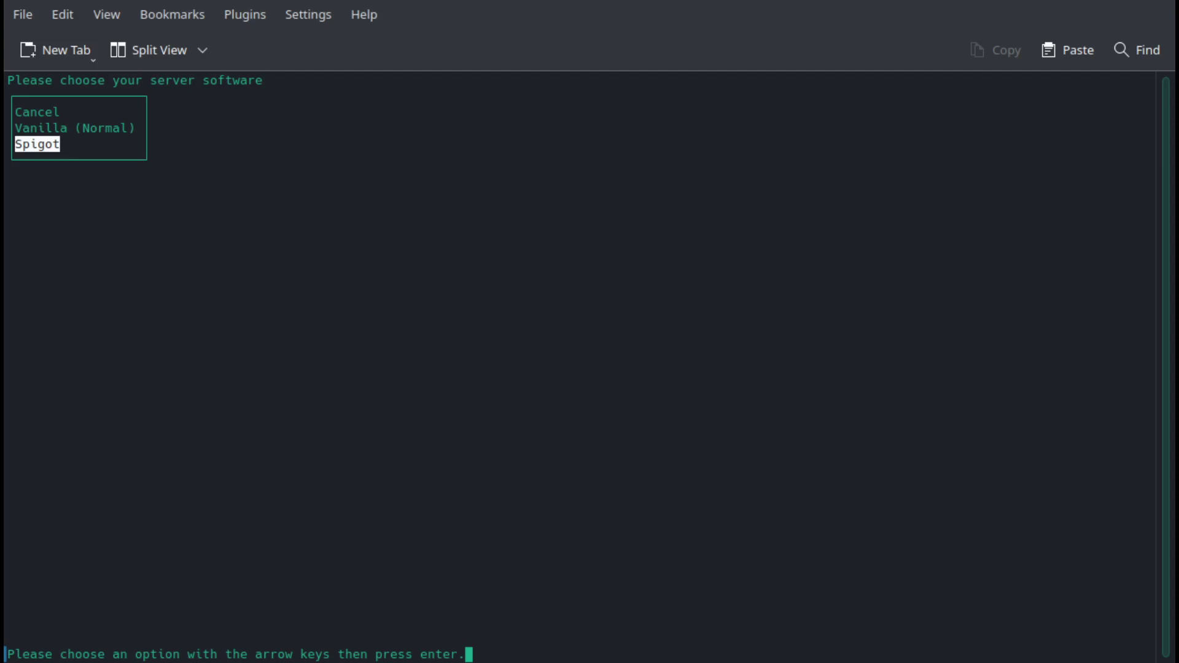
key("Return")
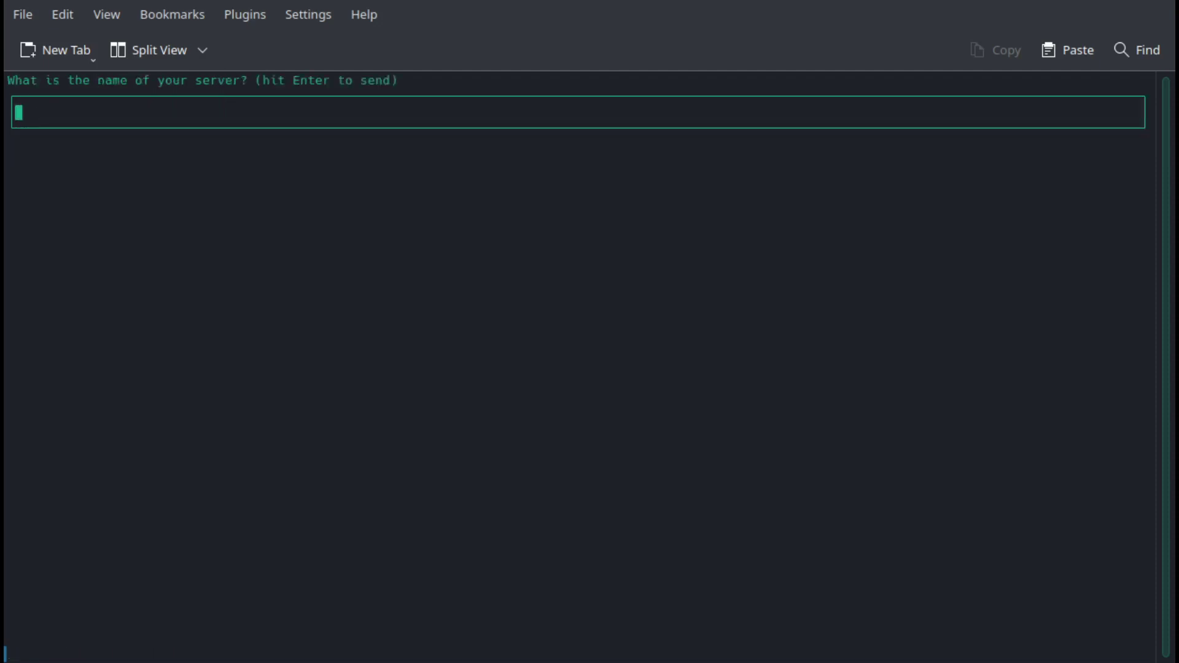
type("myserver1234")
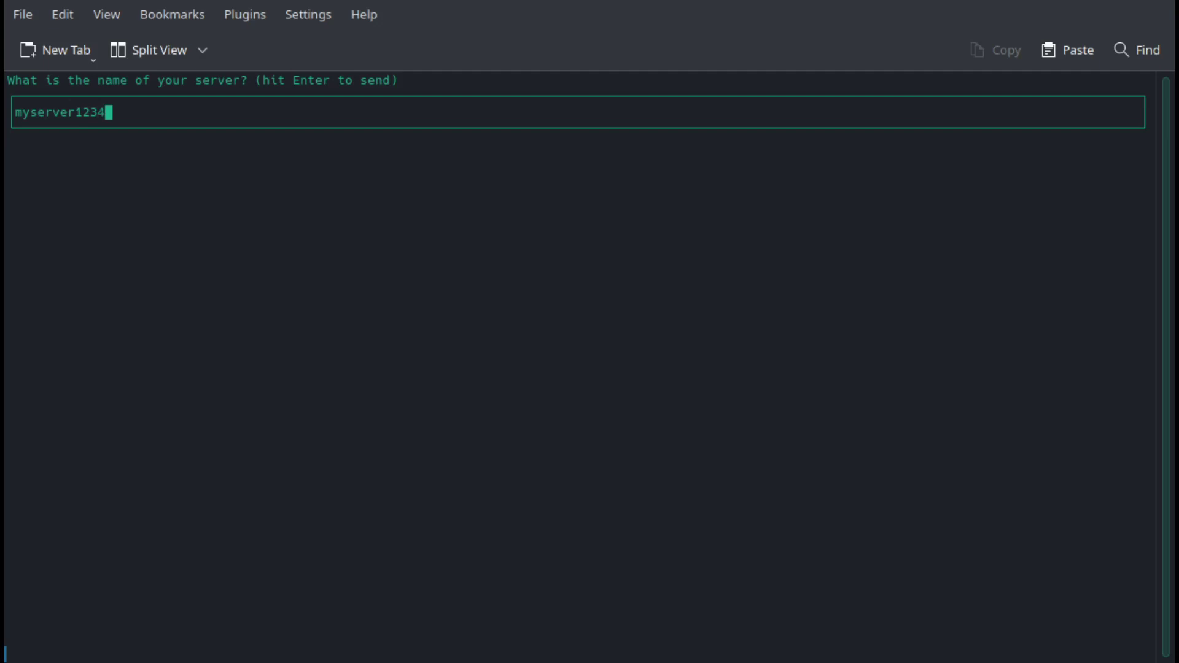
key("Return")
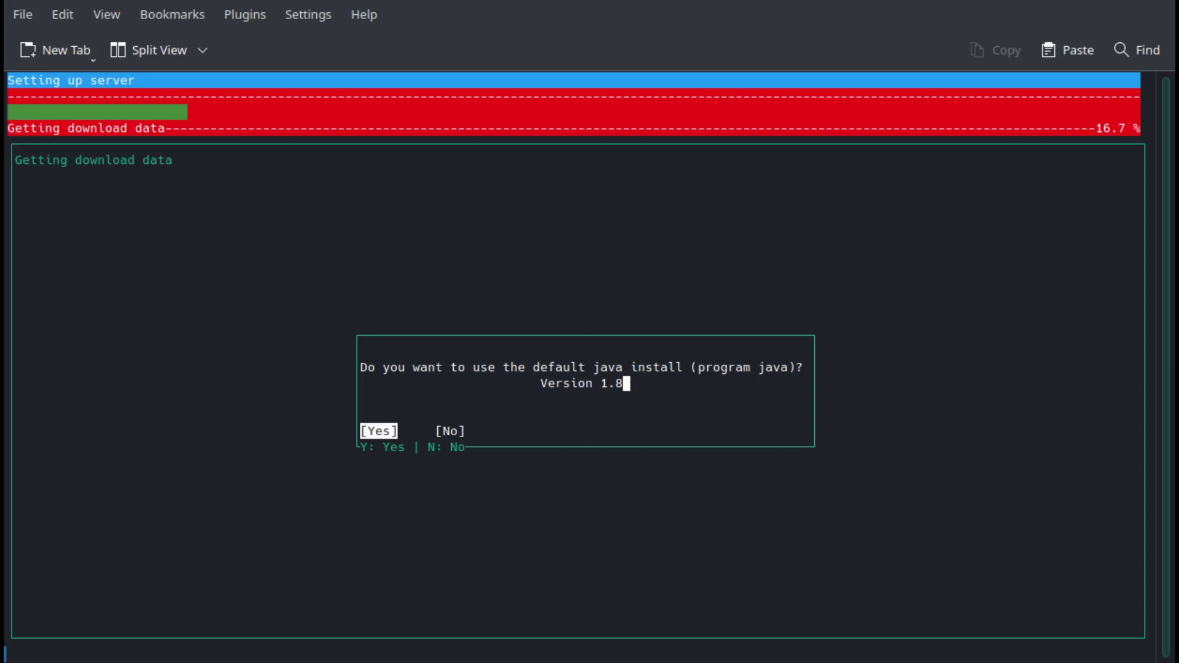
Step: Decline the default Java install and open the lib directory in the Java executable chooser
key("Right")
key("Return")
type("dev")
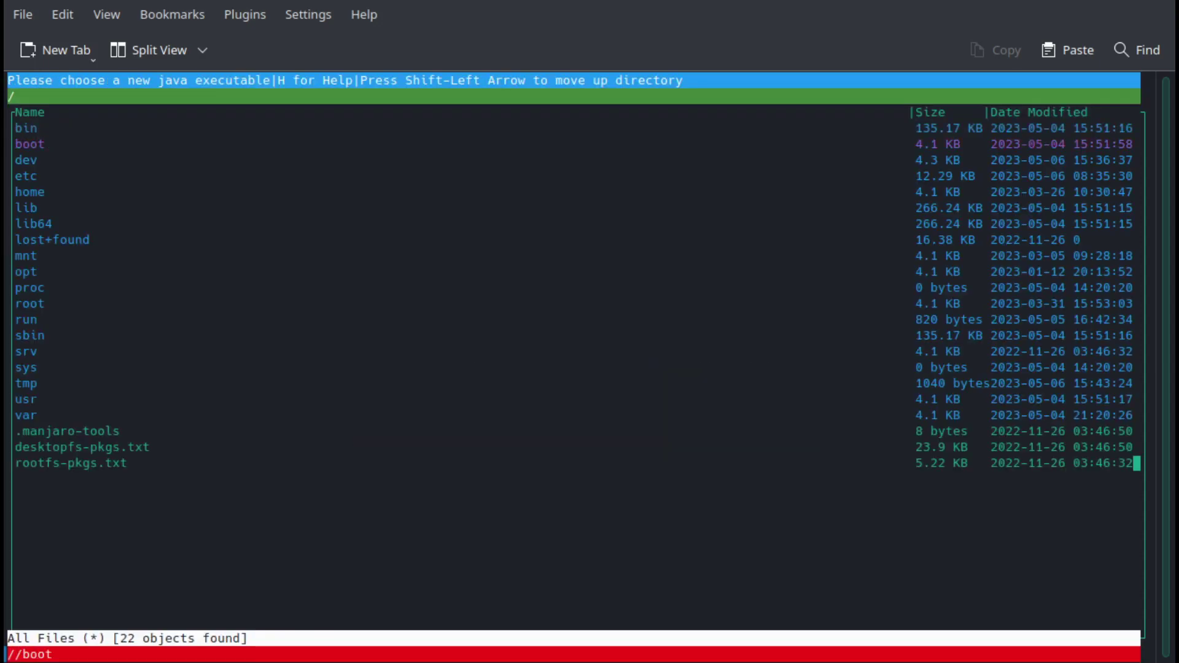
key("BackSpace")
key("BackSpace")
key("BackSpace")
type("lib")
key("Return")
key("Down")
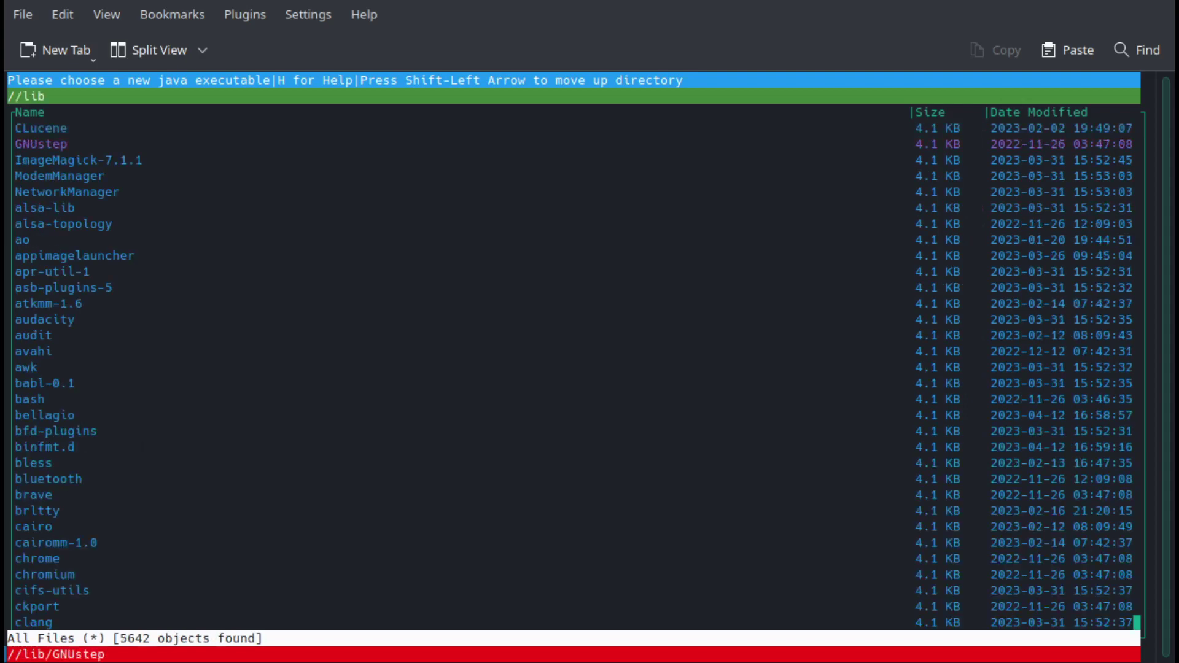
Step: Set the Java executable chooser's path to /usr/lib/jvm
key("slash")
type("/")
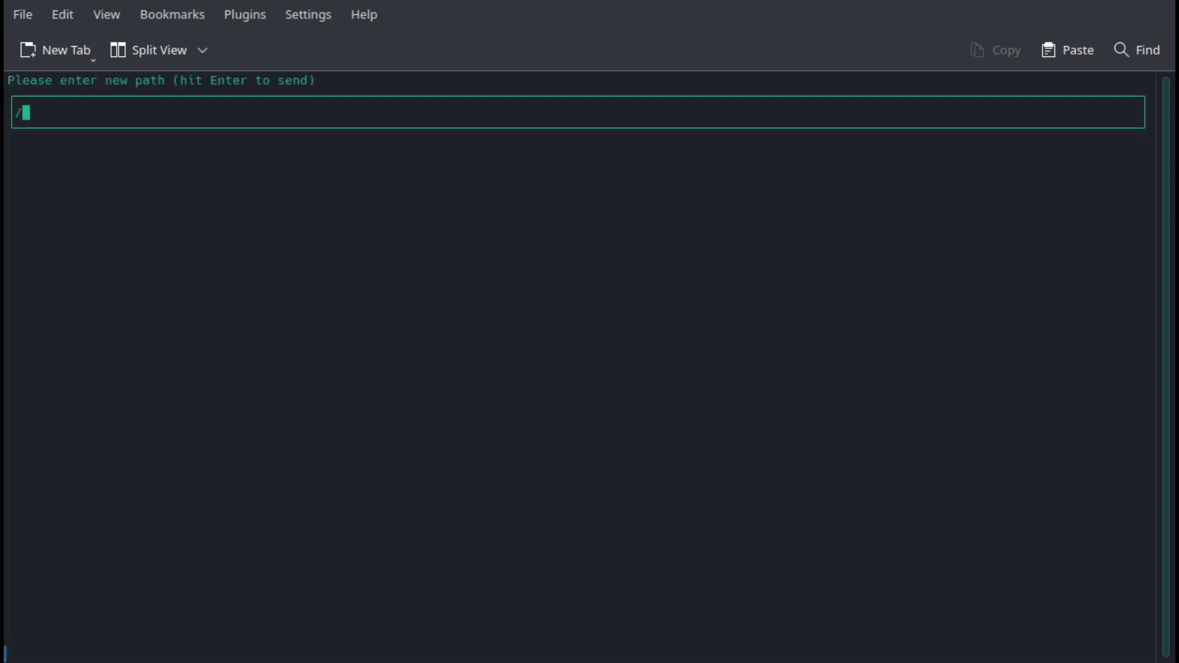
type("usr/bin")
key("BackSpace")
key("BackSpace")
key("BackSpace")
type("lib/xorg")
key("BackSpace")
key("BackSpace")
key("BackSpace")
key("BackSpace")
type("jvm")
key("Return")
Step: Choose the java executable inside java-17-openjdk/bin for the server
key("Down")
key("Down")
key("Return")
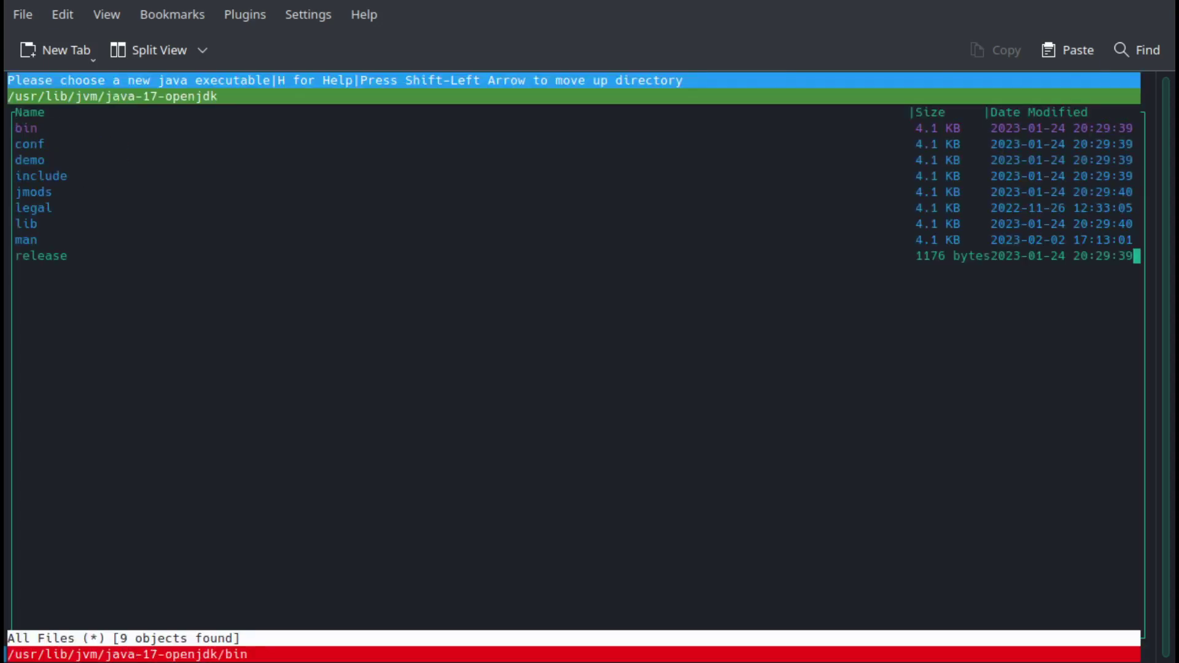
key("Return")
key("Down")
key("Down")
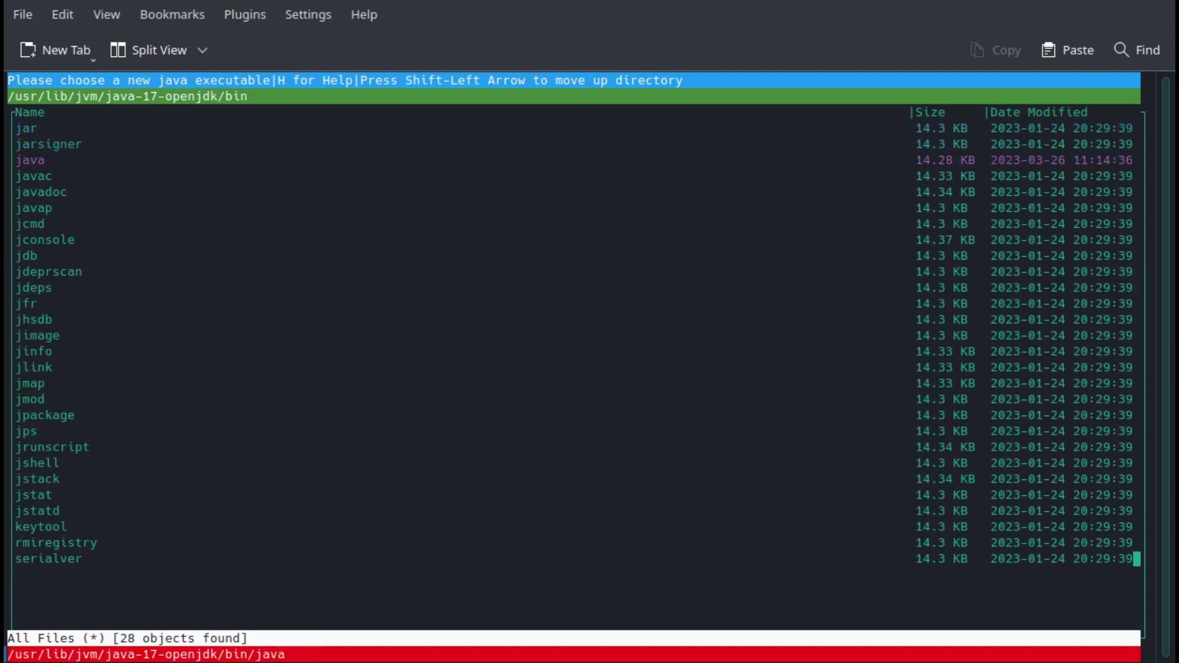
key("Return")
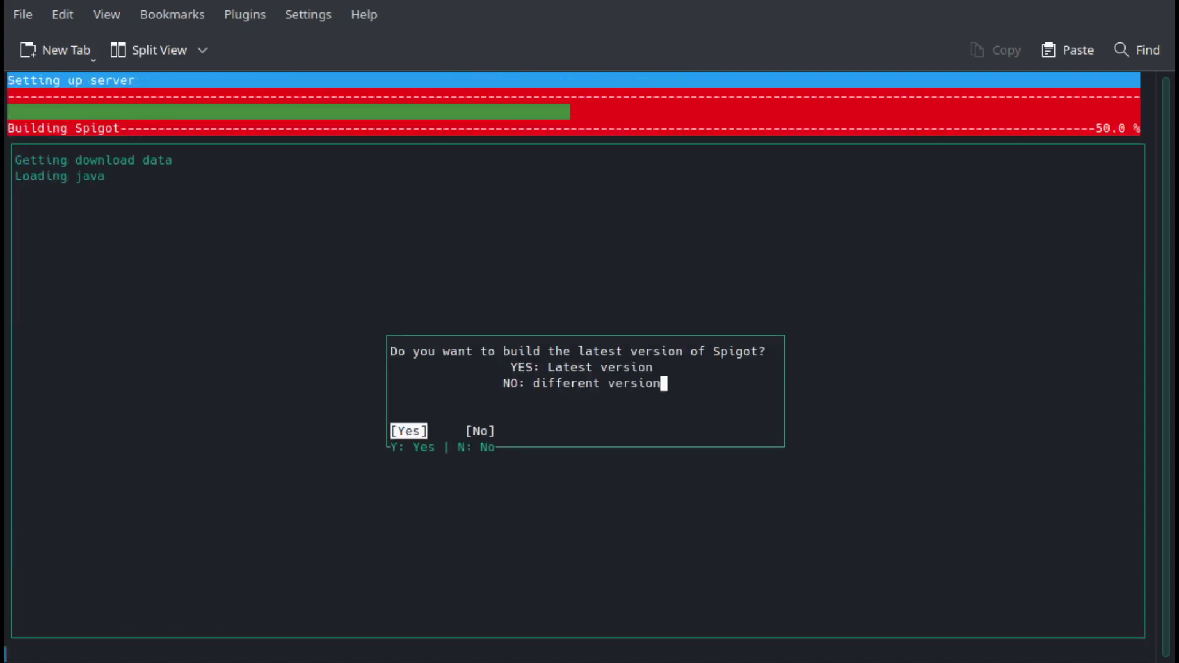
Step: Build the latest version of Spigot and agree to Mojang's EULA
key("Return")
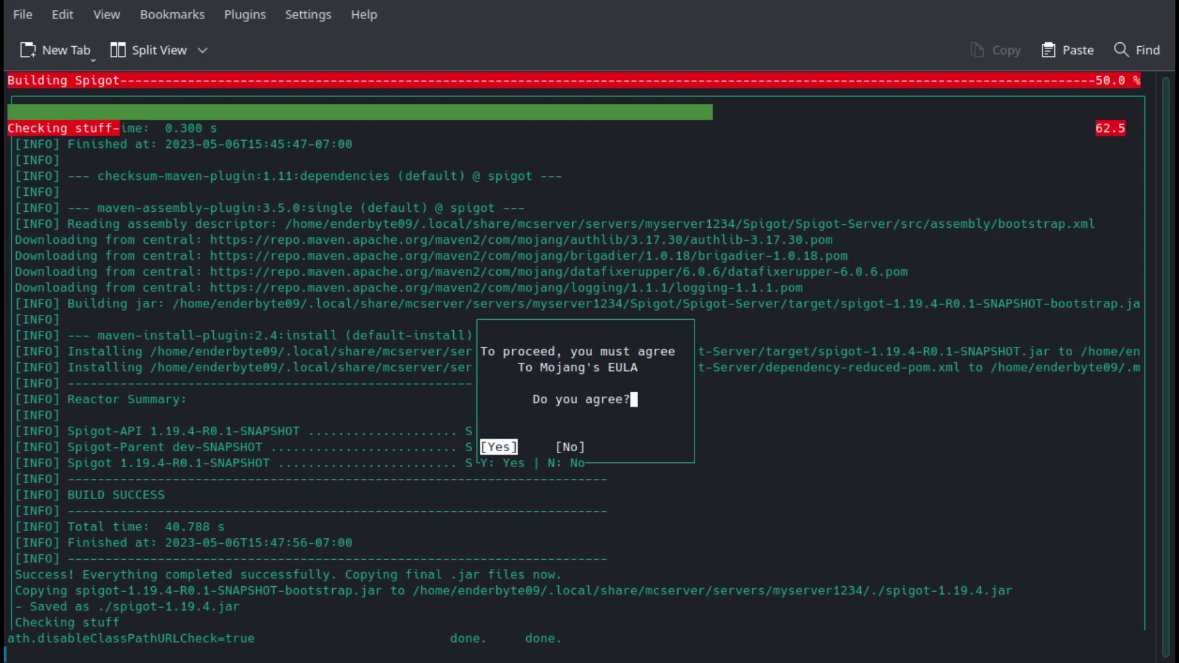
key("Return")
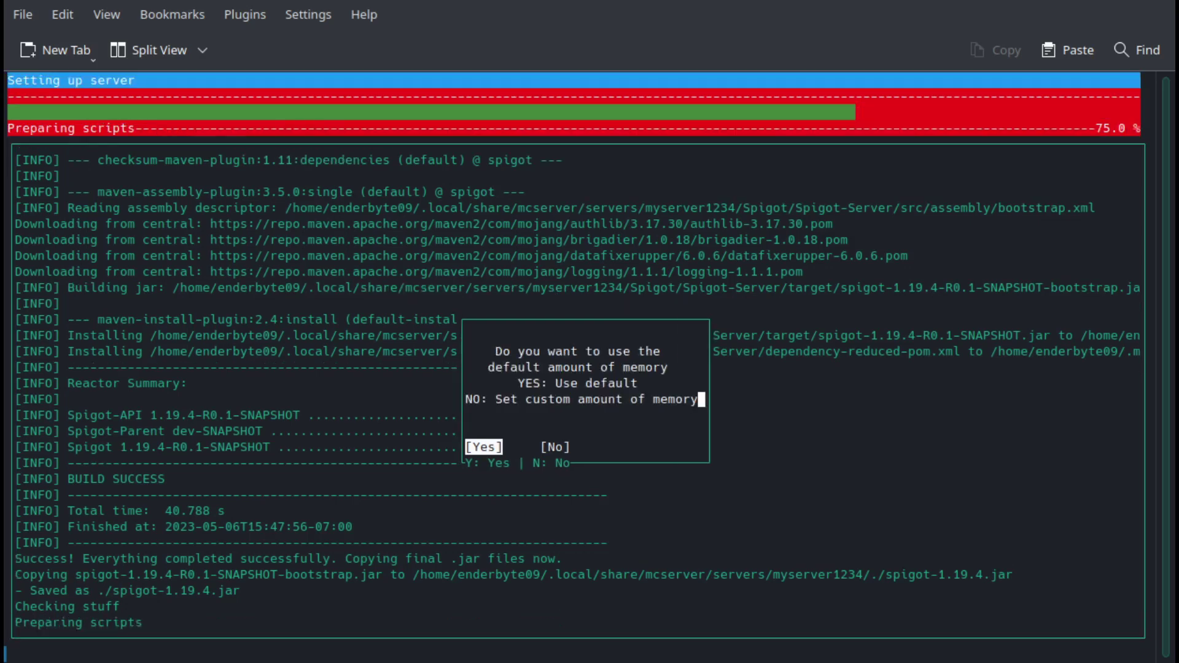
Step: Give the server a custom memory amount of 4G instead of the default
key("Right")
key("Return")
type("4G")
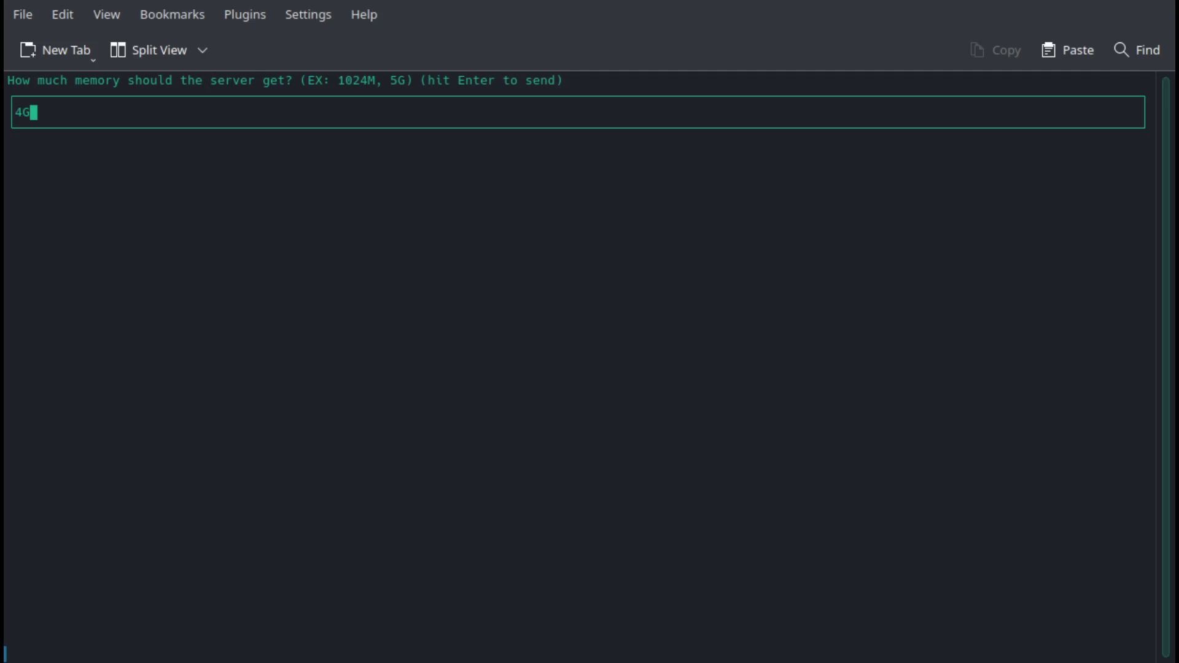
key("Return")
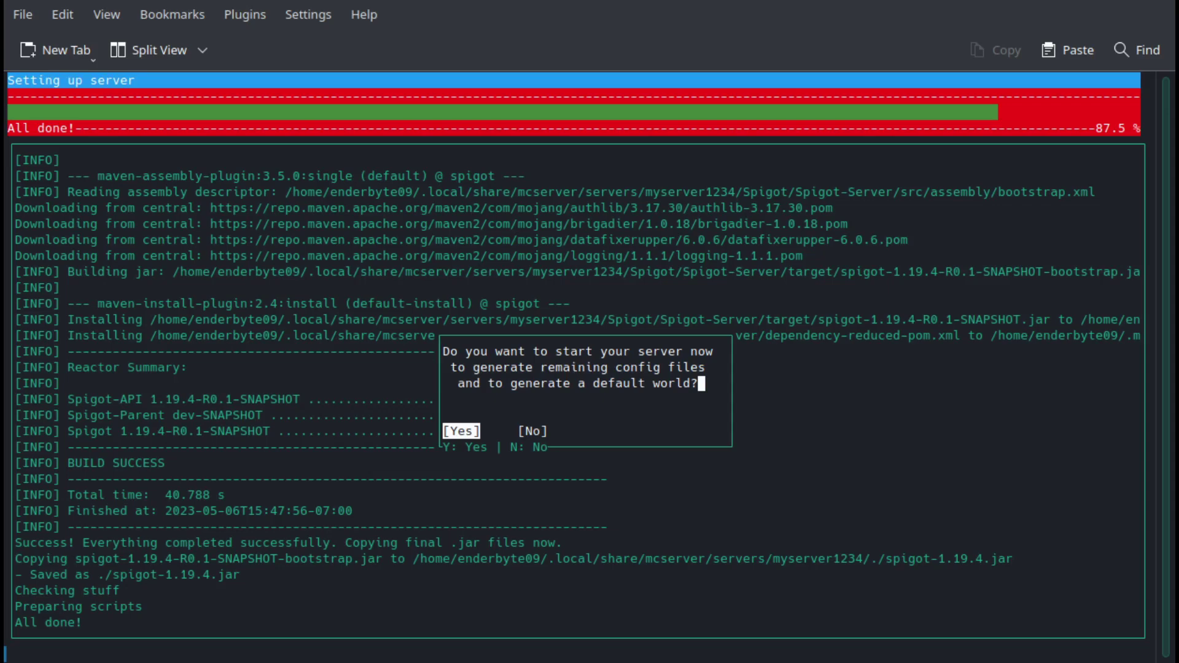
Step: Start the server to generate its remaining config files and default world, and shut it down with the stop command
key("Return")
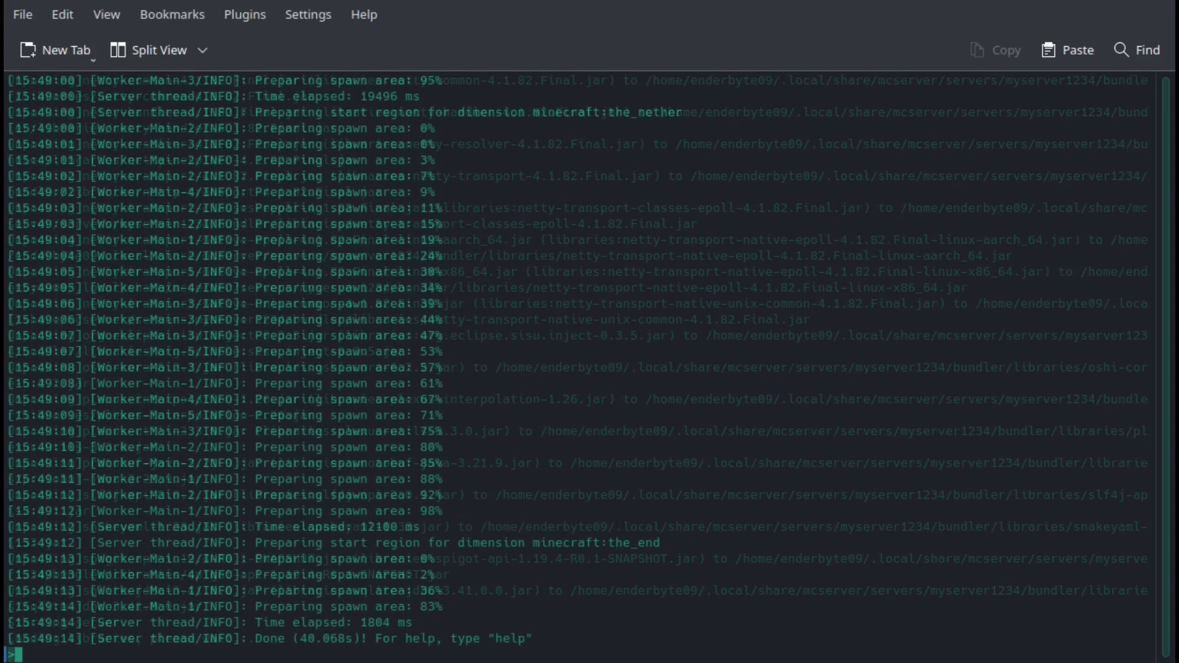
type("st")
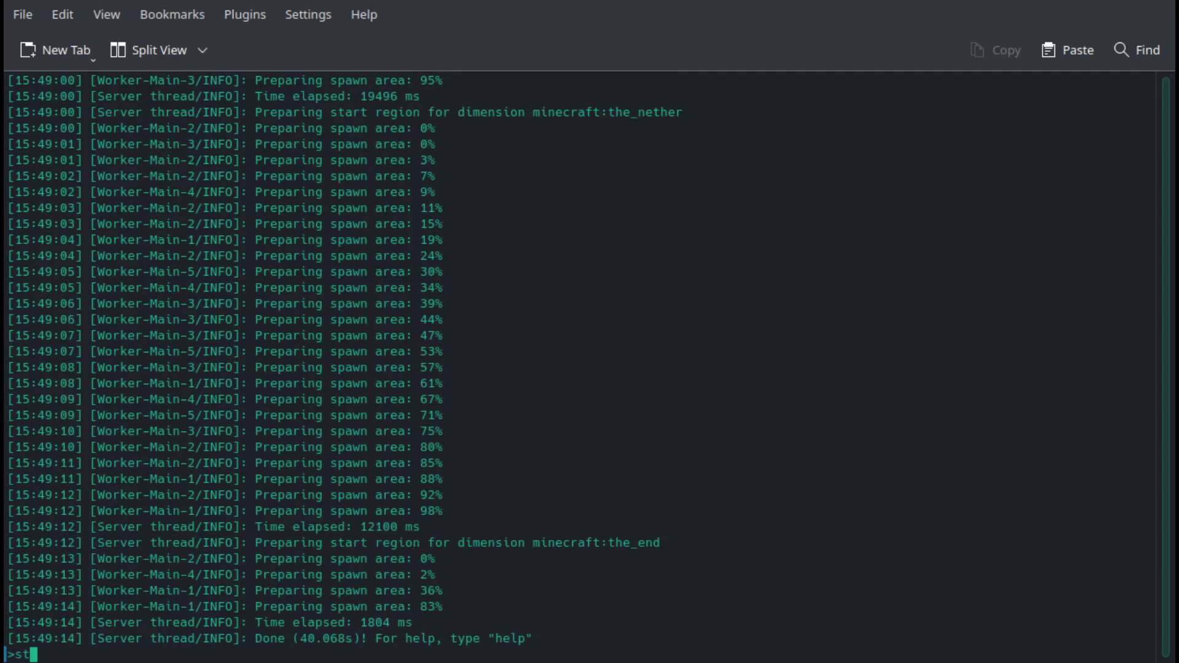
type("op")
key("Return")
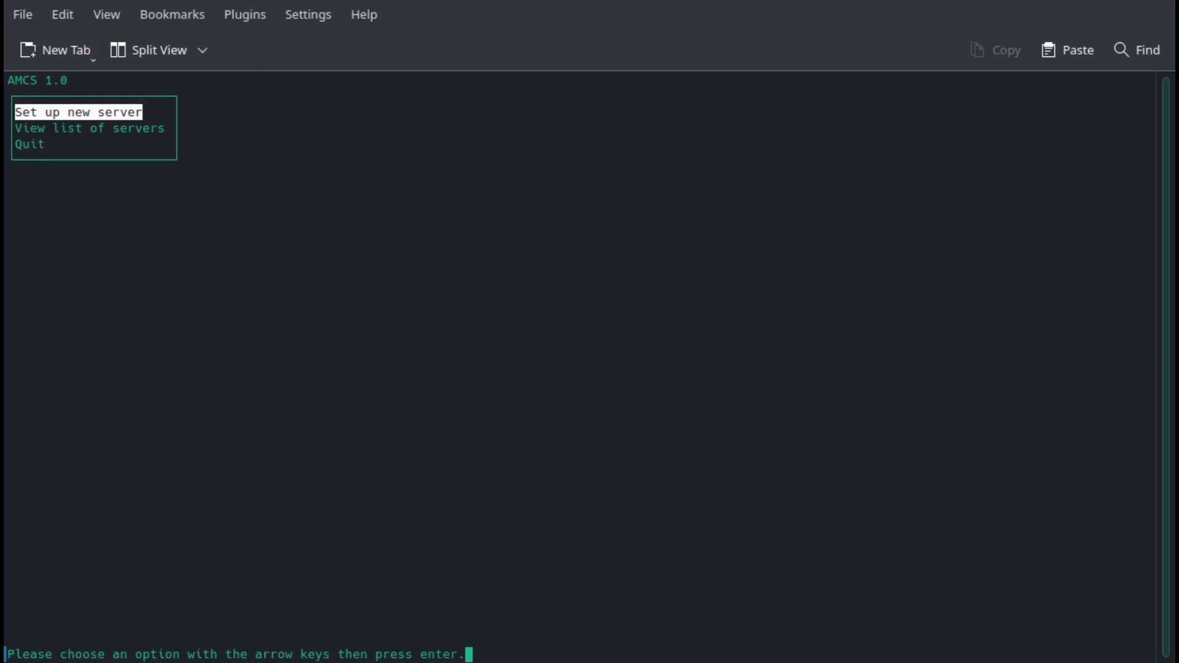
Step: Open the management options of myserver1234 from the list of servers
key("Down")
key("Return")
key("Down")
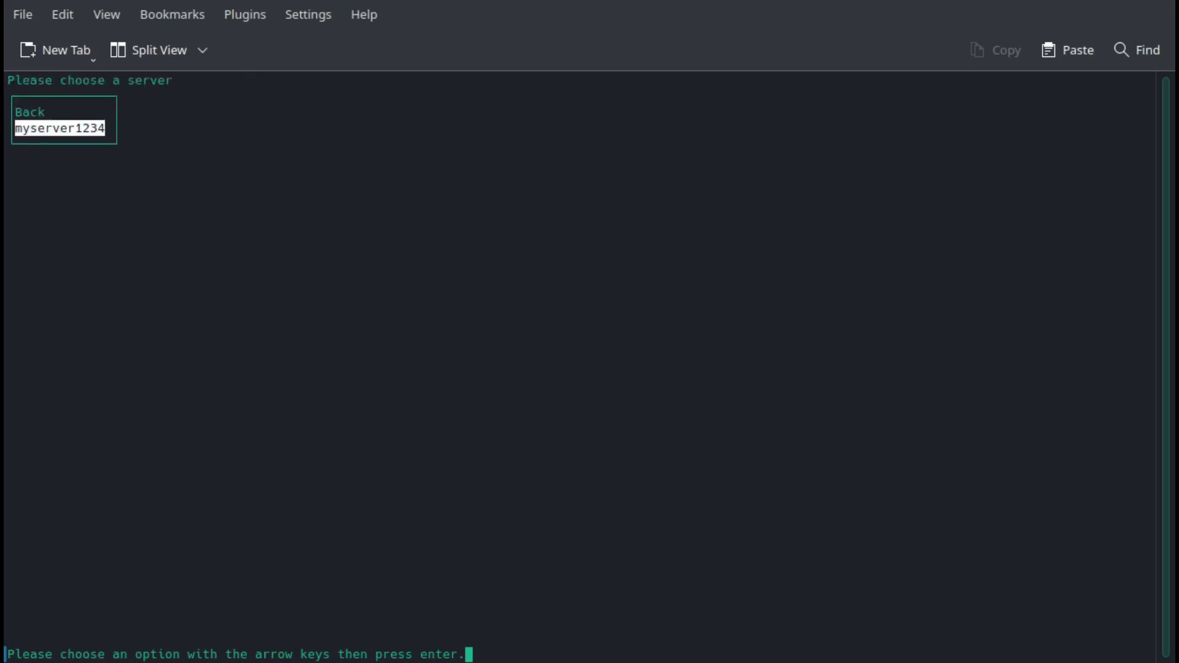
key("Return")
Step: Look through the server's management options, from starting the server to managing mods and plugins
key("Down")
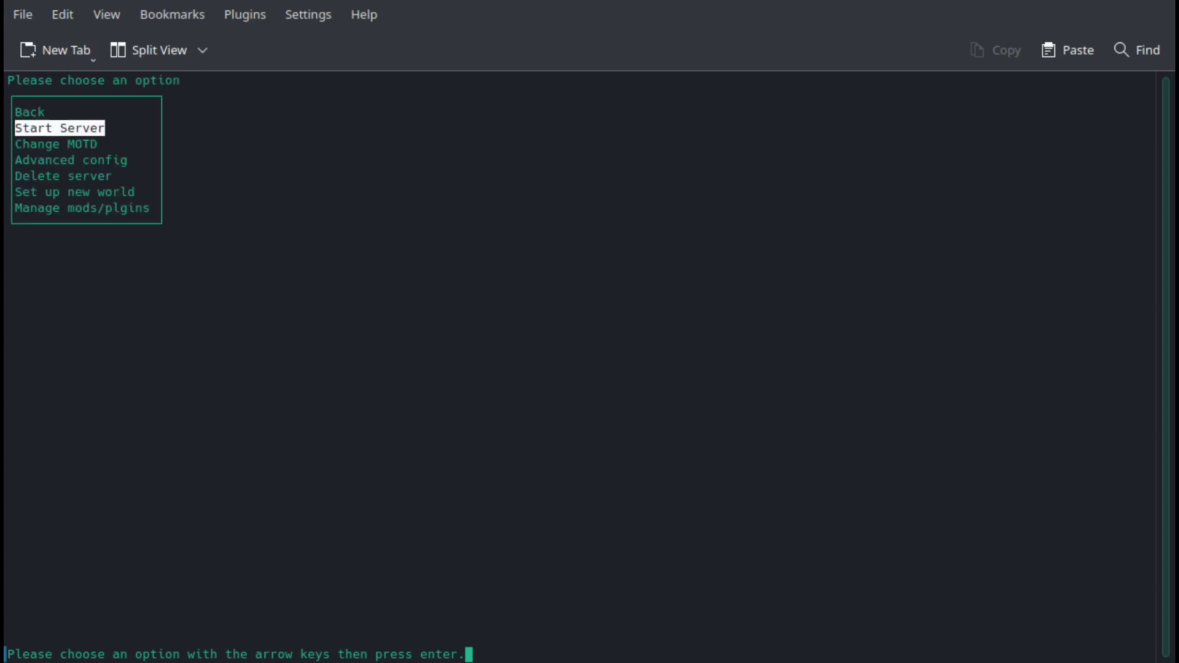
key("Down")
key("Down")
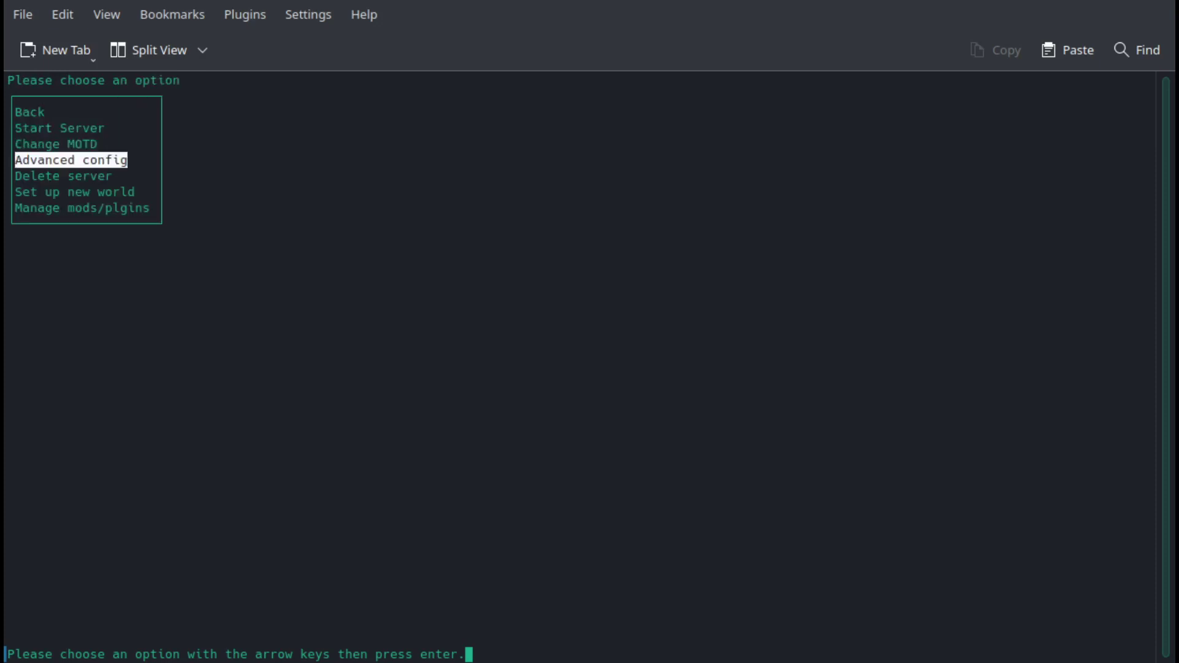
key("Down")
key("Down")
key("Up")
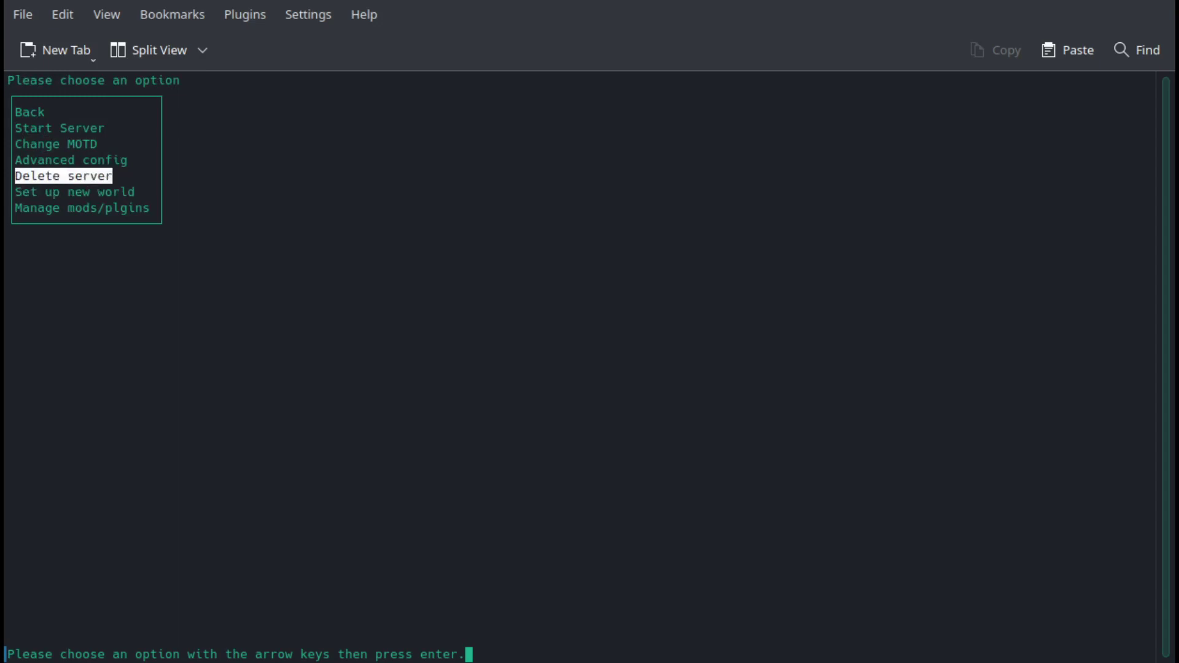
key("Down")
key("Down")
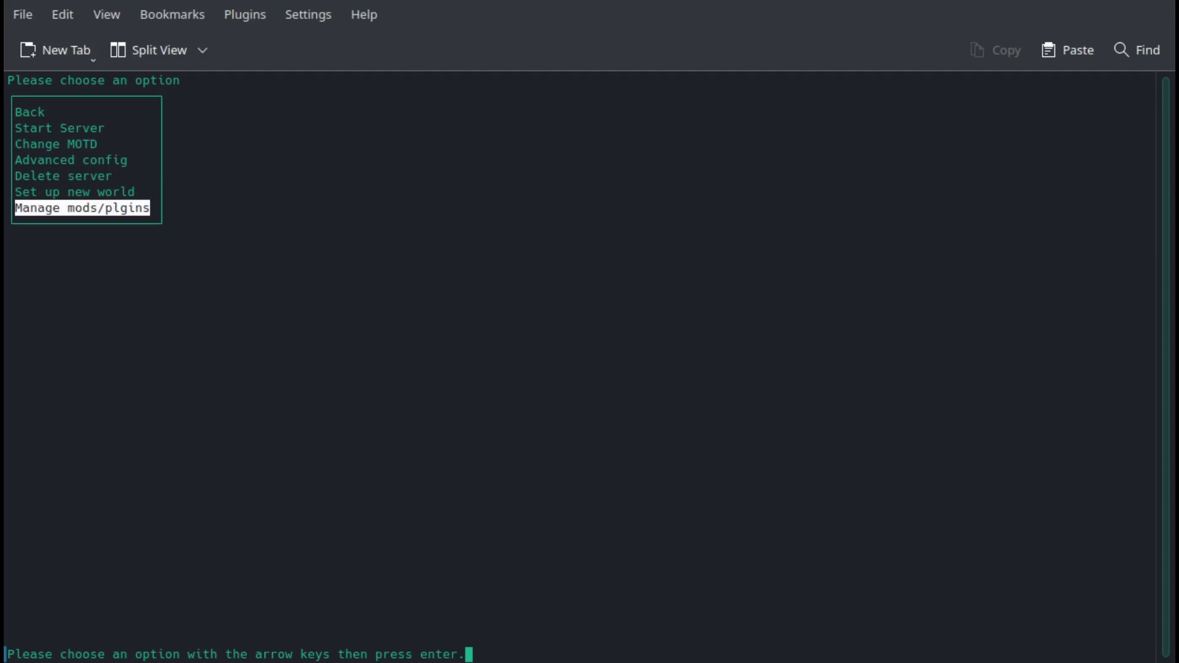
Step: Open the server's mod and plugin manager, start adding a mod, and mark Dynmap-3.5-beta-3-spigot.jar in the Downloads folder
key("Return")
key("Down")
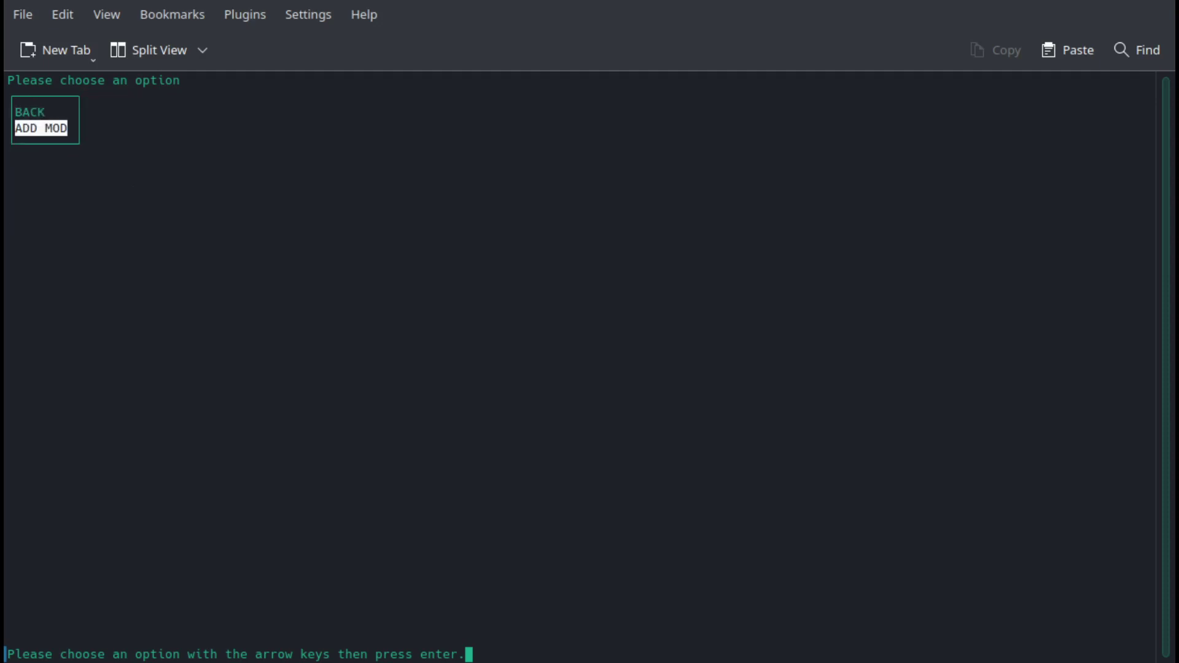
key("Up")
key("Down")
key("Return")
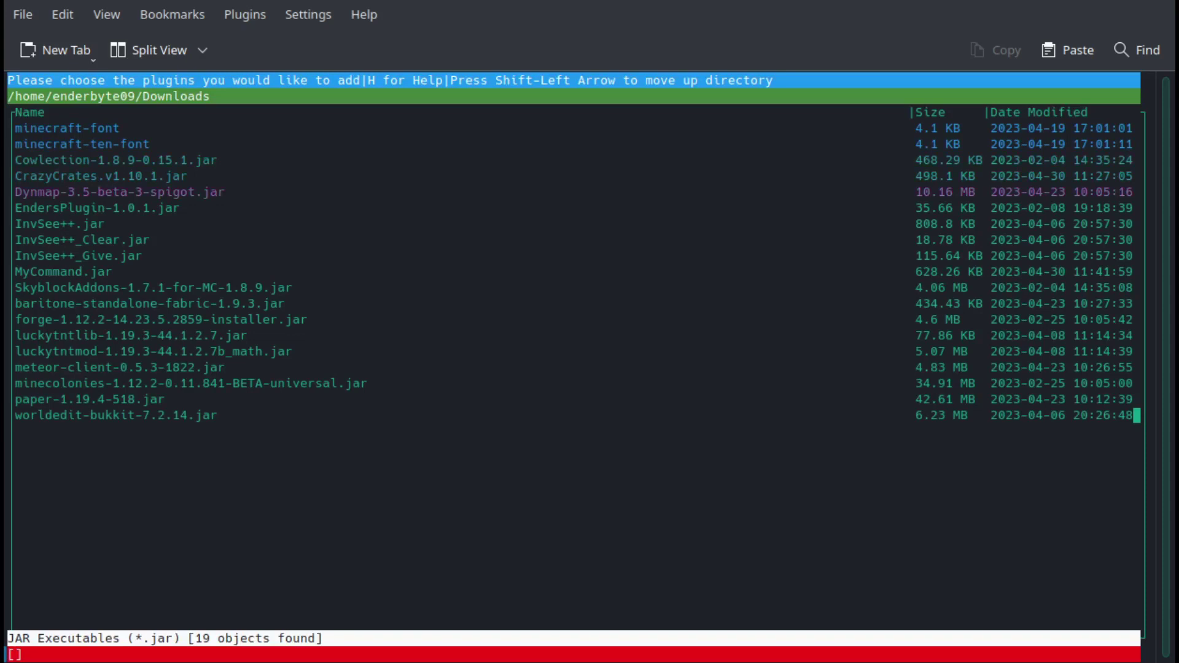
key("space")
Step: Mark worldedit-bukkit-7.2.14.jar as another plugin to add
key("Down")
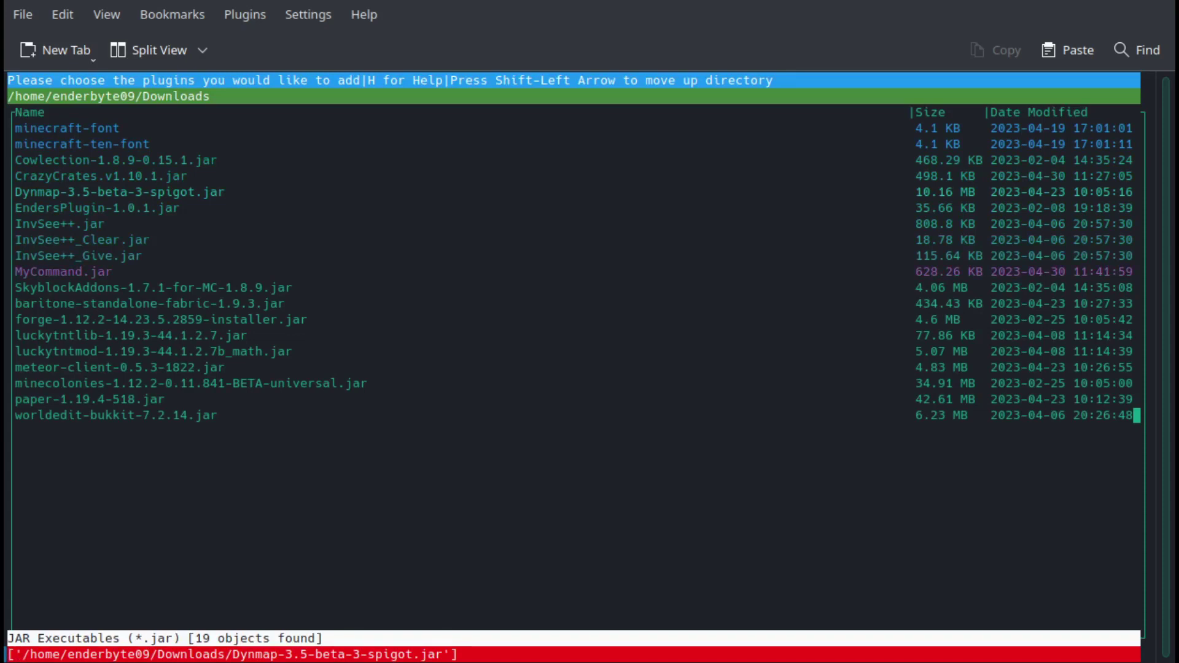
key("Down")
key("Down")
key("Down")
key("Down")
key("Down")
key("Down")
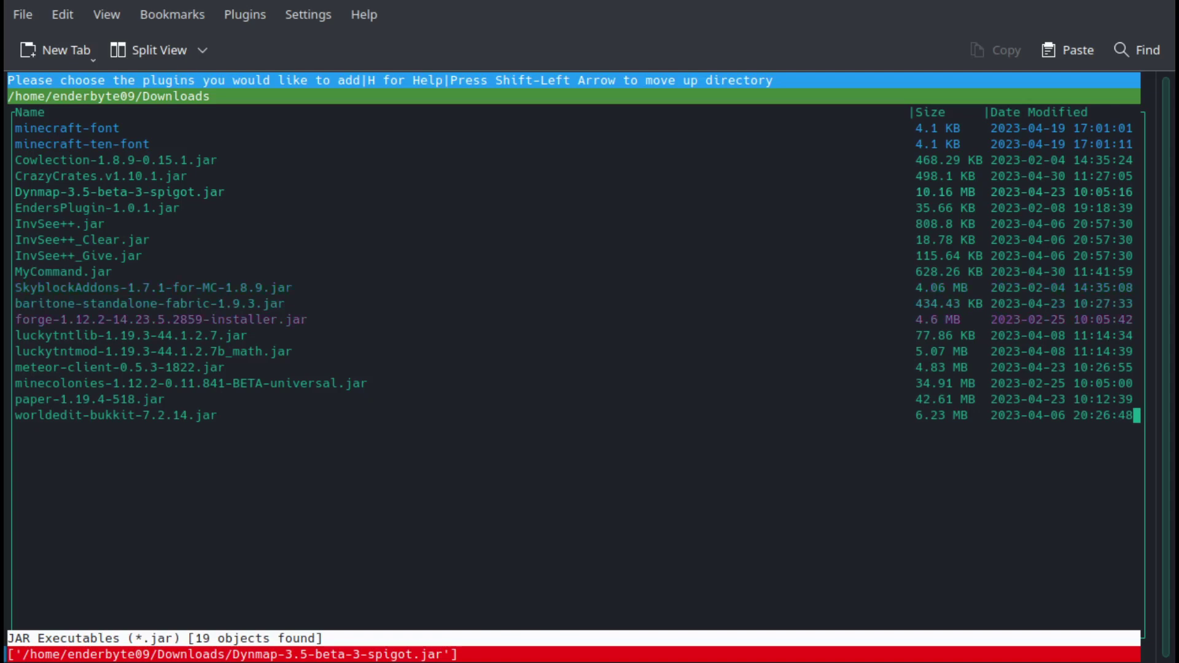
key("Down")
key("Down")
key("Down")
key("Down")
key("space")
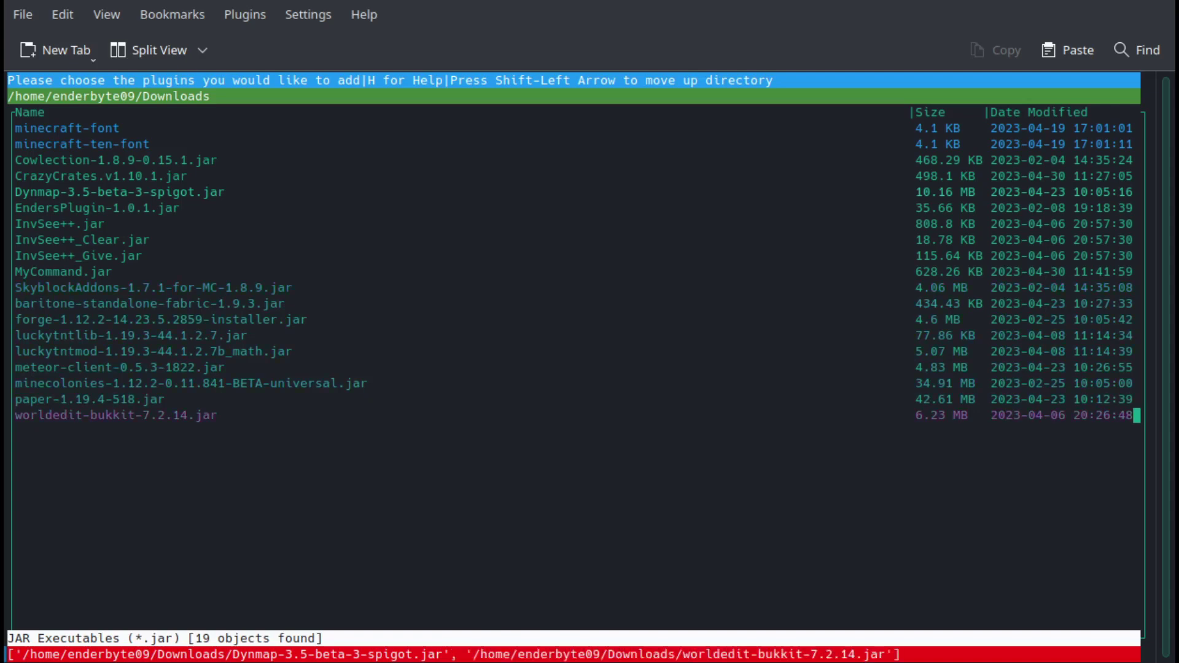
Step: Mark InvSee++.jar, InvSee++_Clear.jar and InvSee++_Give.jar too, and add all the marked plugins to the server
key("Up")
key("Up")
key("Up")
key("Up")
key("Up")
key("Up")
key("Up")
key("Up")
key("Up")
key("Up")
key("space")
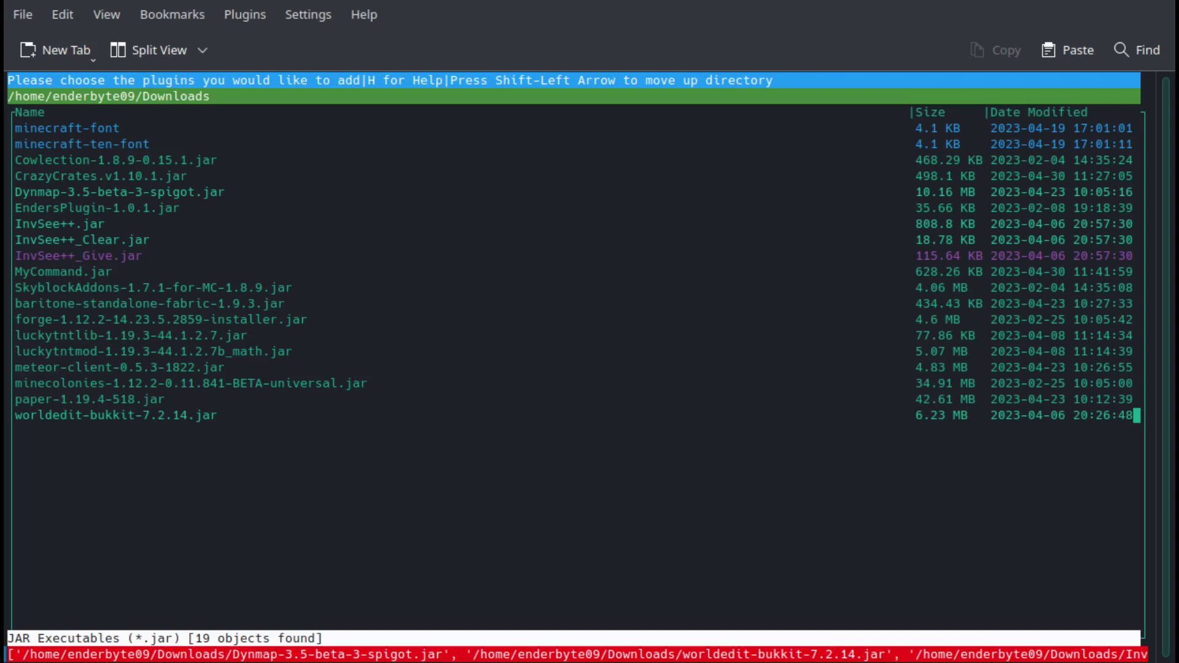
key("Return")
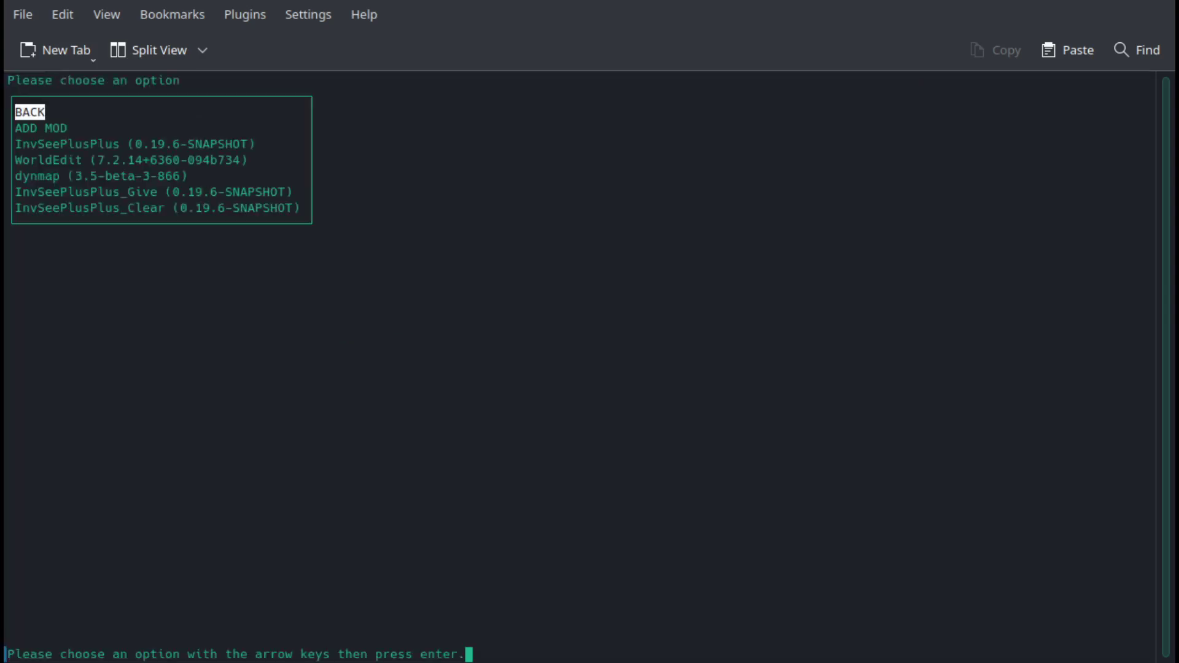
Step: View the plugin info of dynmap and return to the plugin list
key("Down")
key("Down")
key("Down")
key("Down")
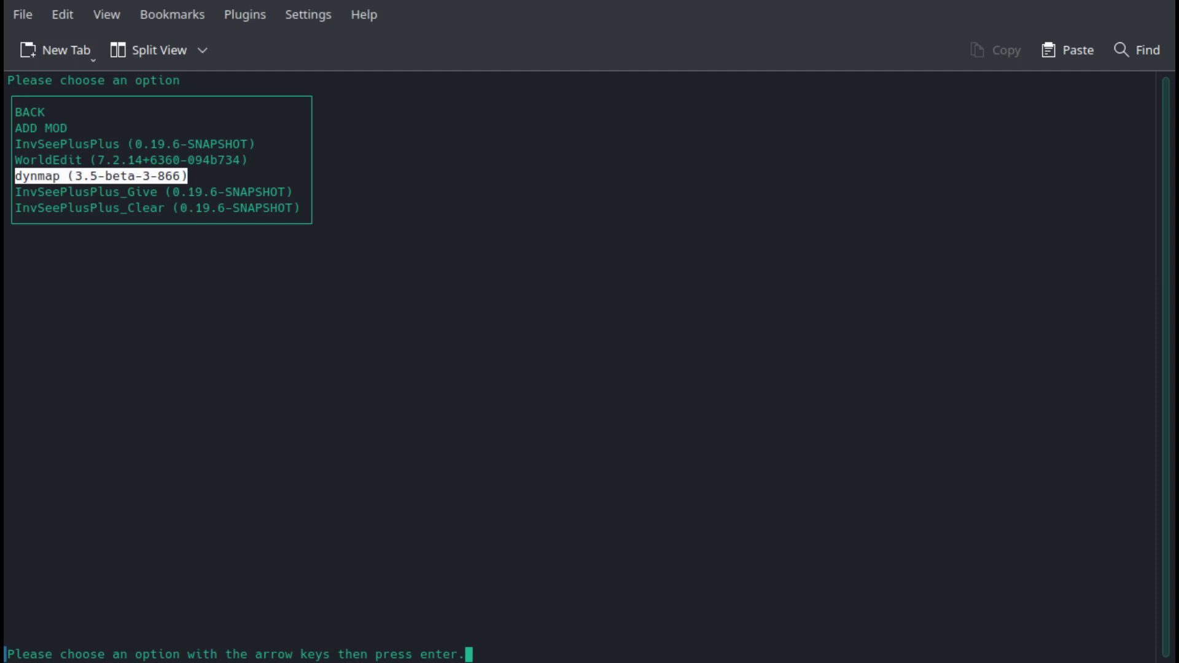
key("Return")
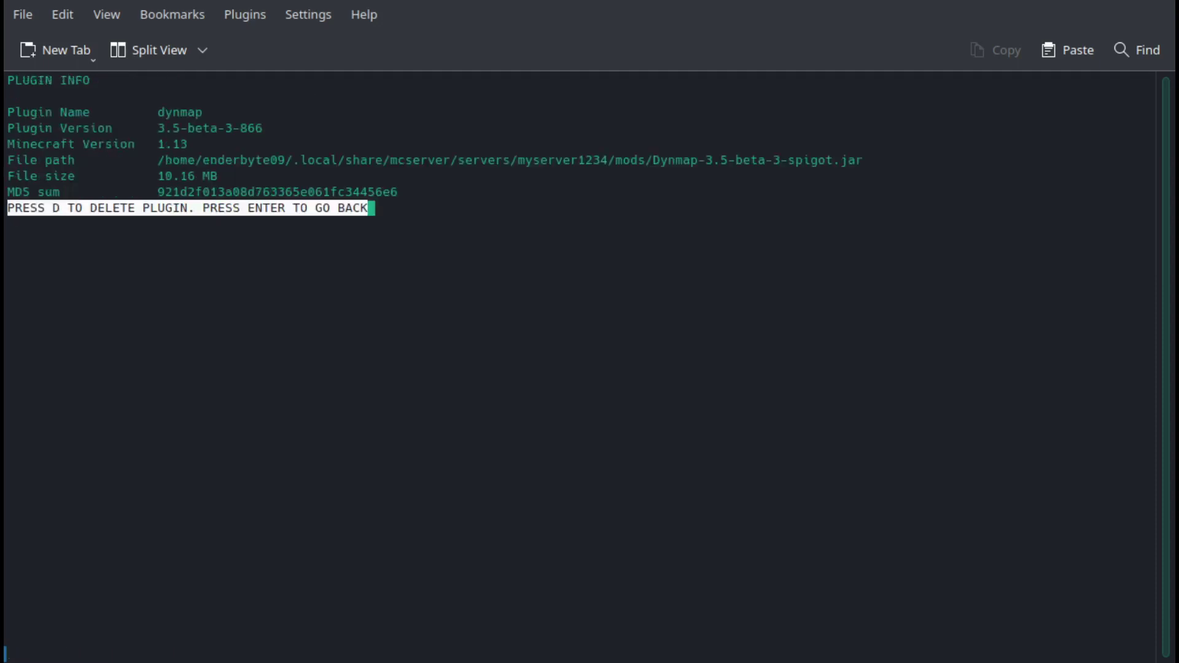
key("Return")
Step: Delete the InvSeePlusPlus_Give plugin from the server
key("Down")
key("Down")
key("Down")
key("Down")
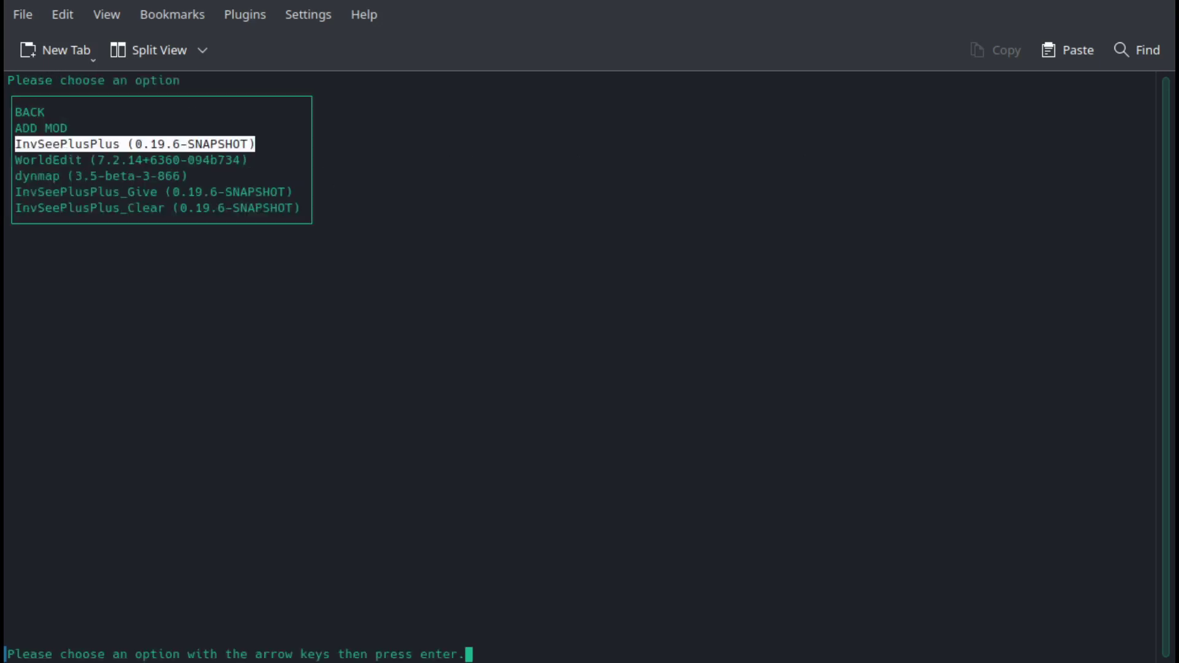
key("Down")
key("Down")
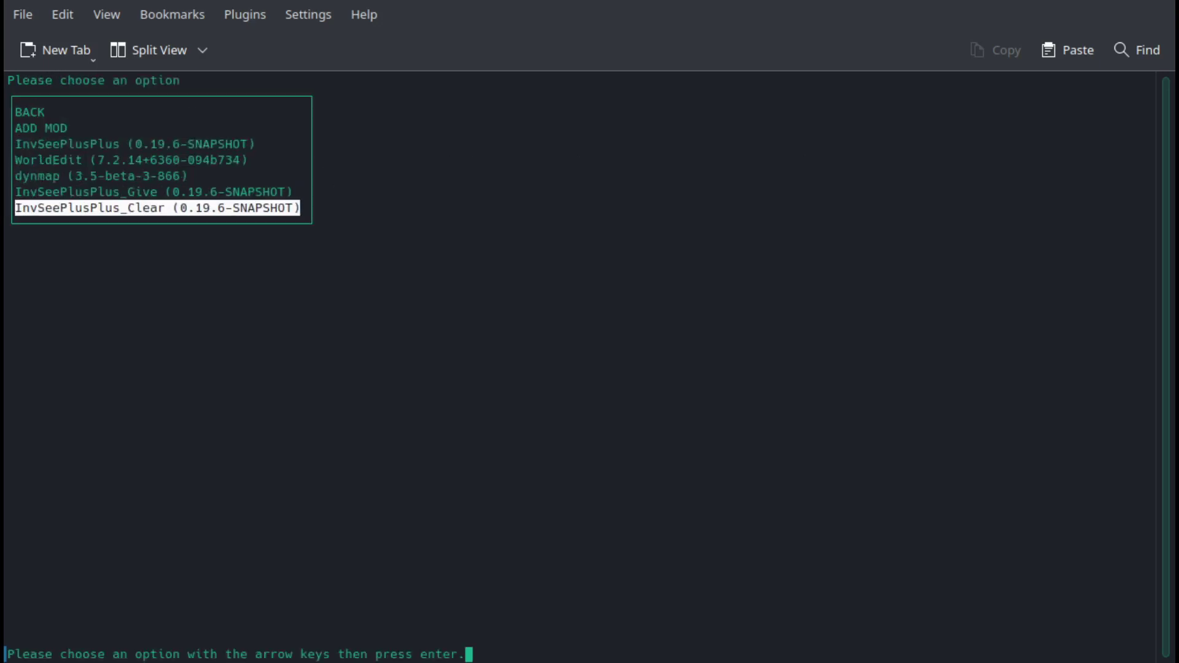
key("Up")
key("Return")
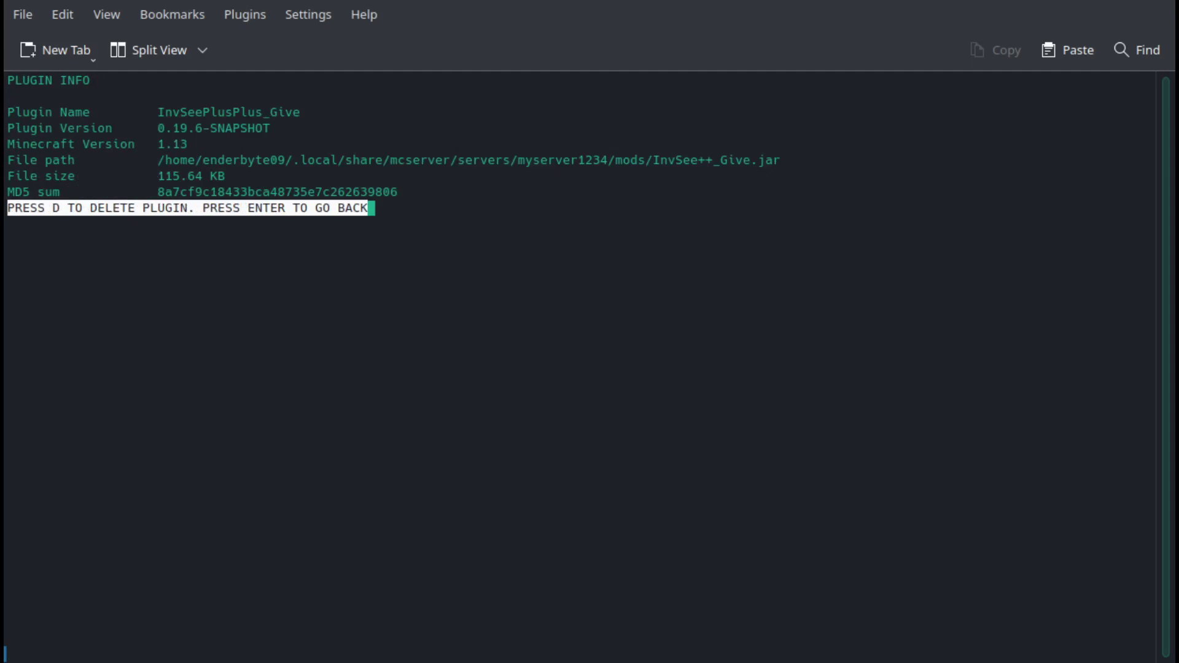
key("d")
key("Return")
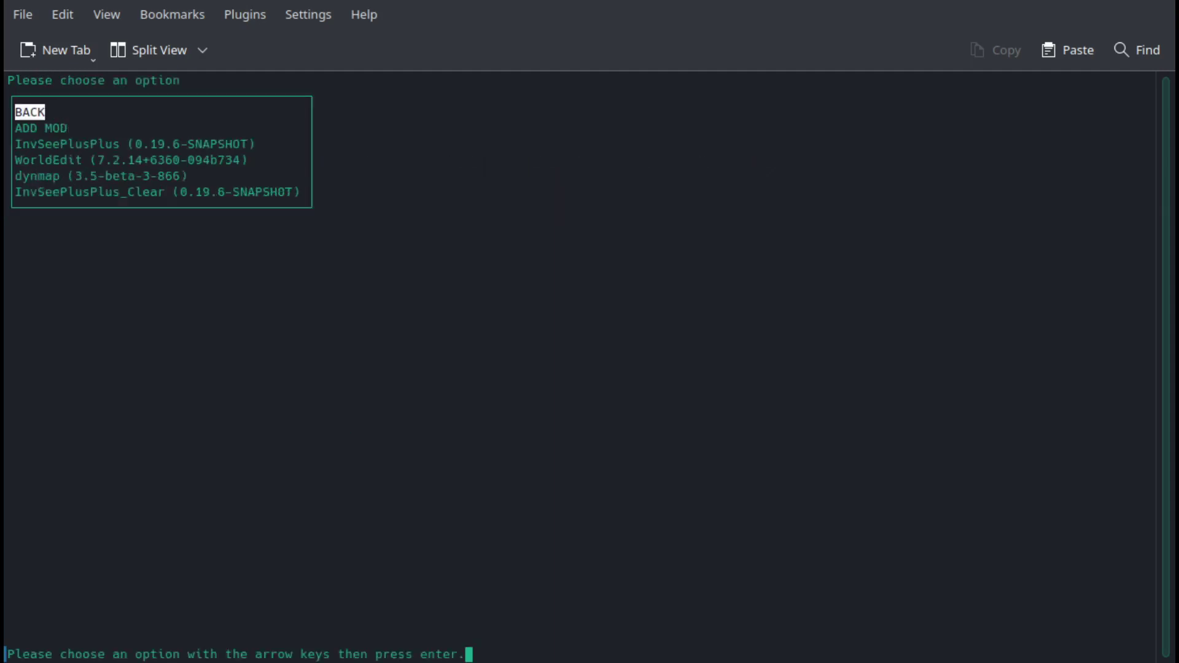
Step: Leave the plugin list and the server's management options for the main menu, and select the option to quit
key("Return")
key("Return")
key("Down")
key("Down")
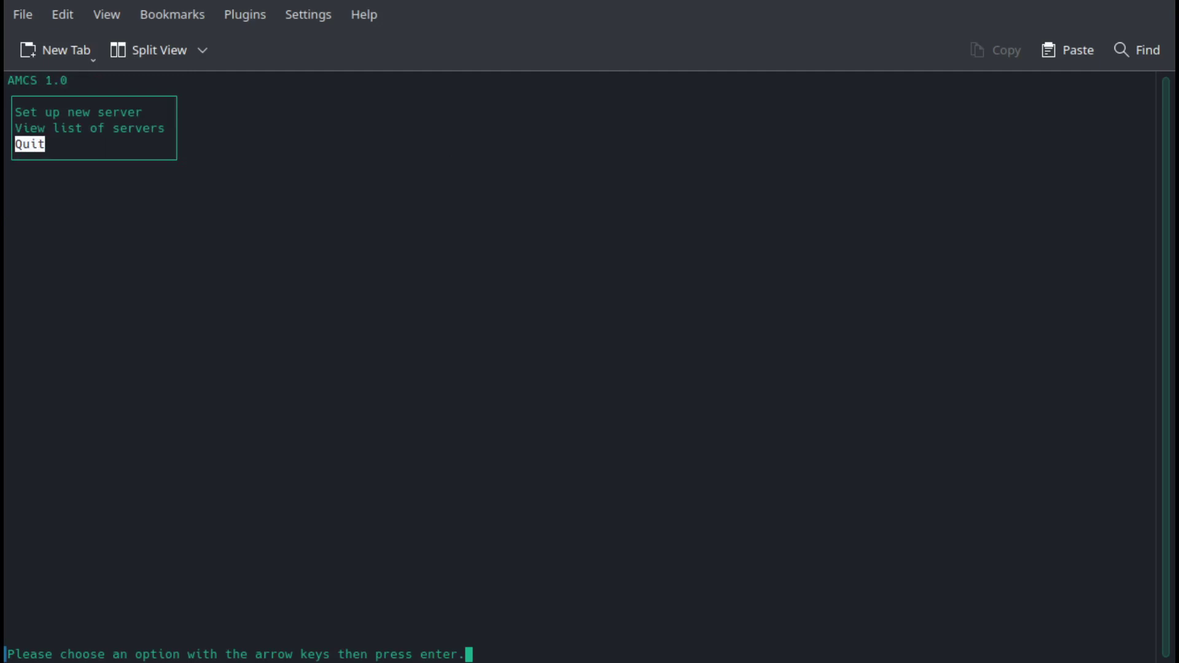